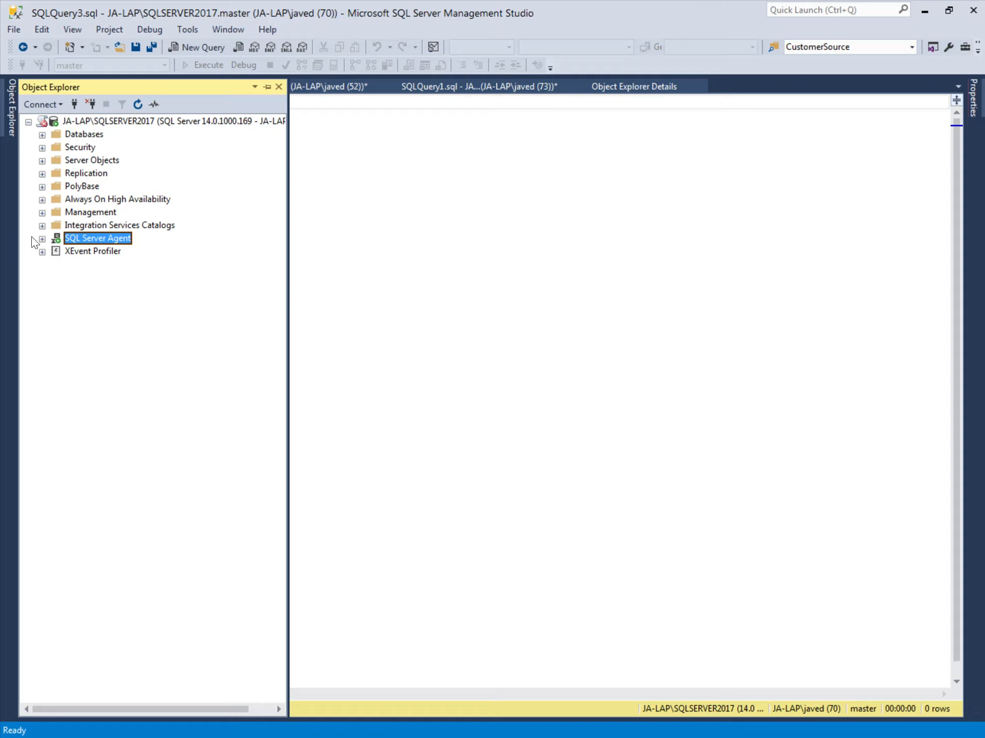
Start the Maintenance Plan Wizard from the server's Maintenance Plans and name the plan Backup_Job_Plan
left_click(42, 213)
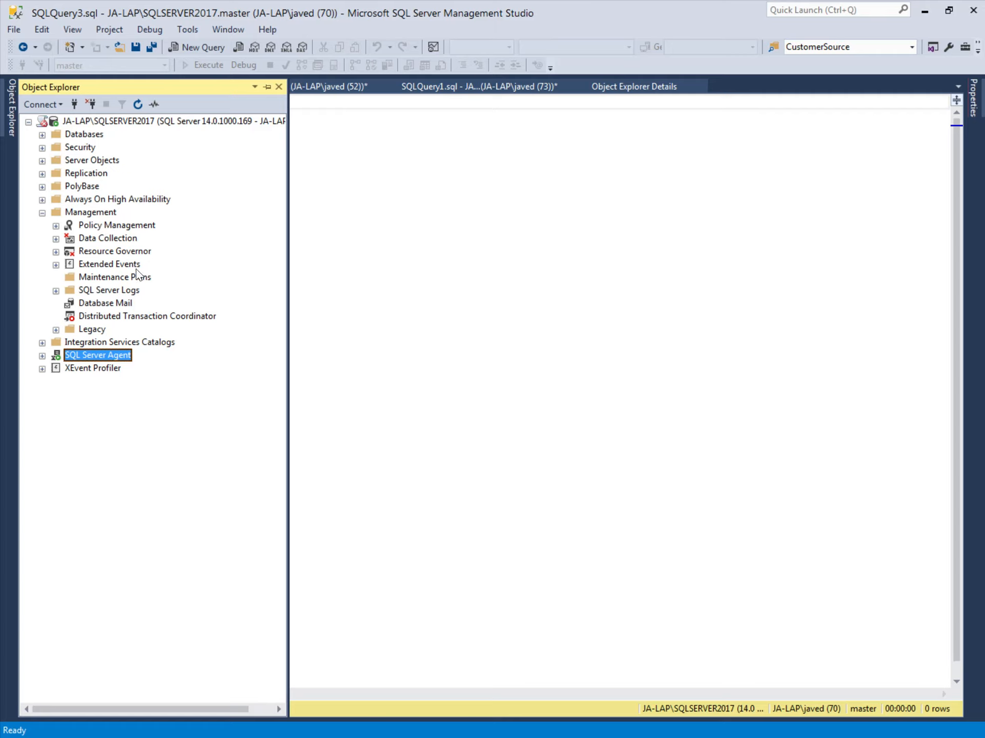
right_click(109, 280)
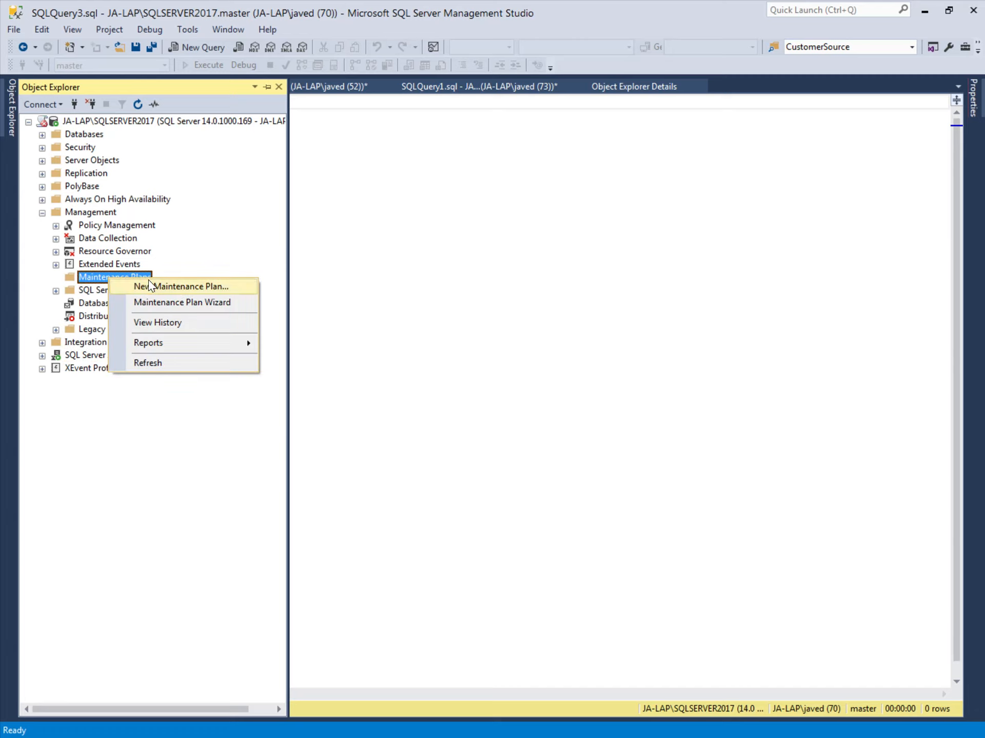
left_click(220, 303)
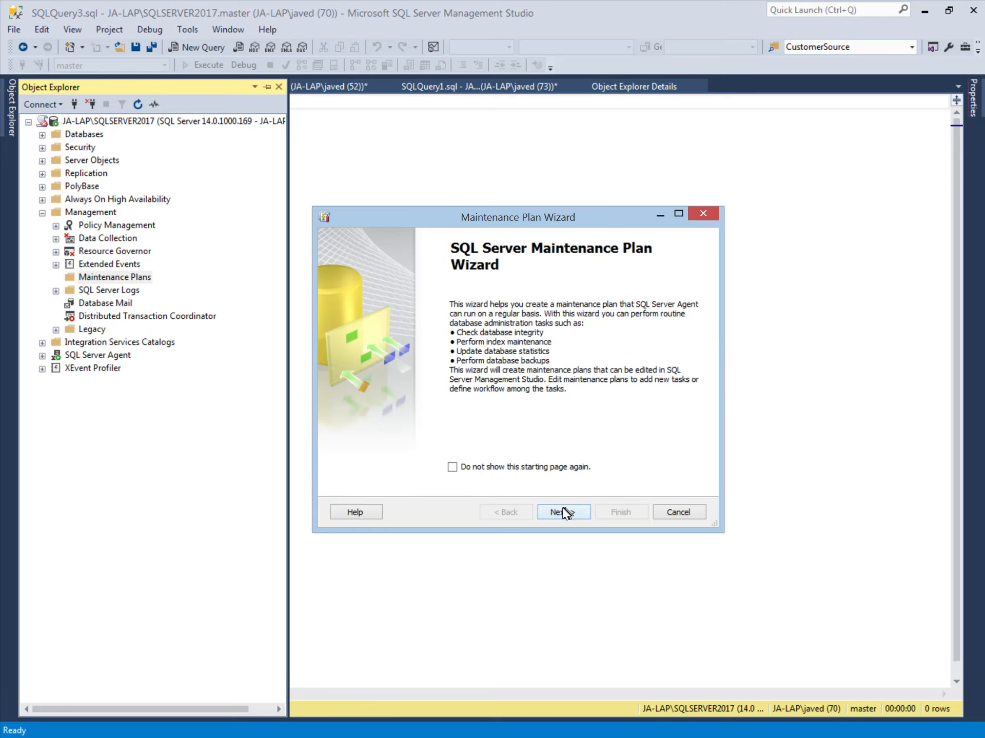
left_click(563, 510)
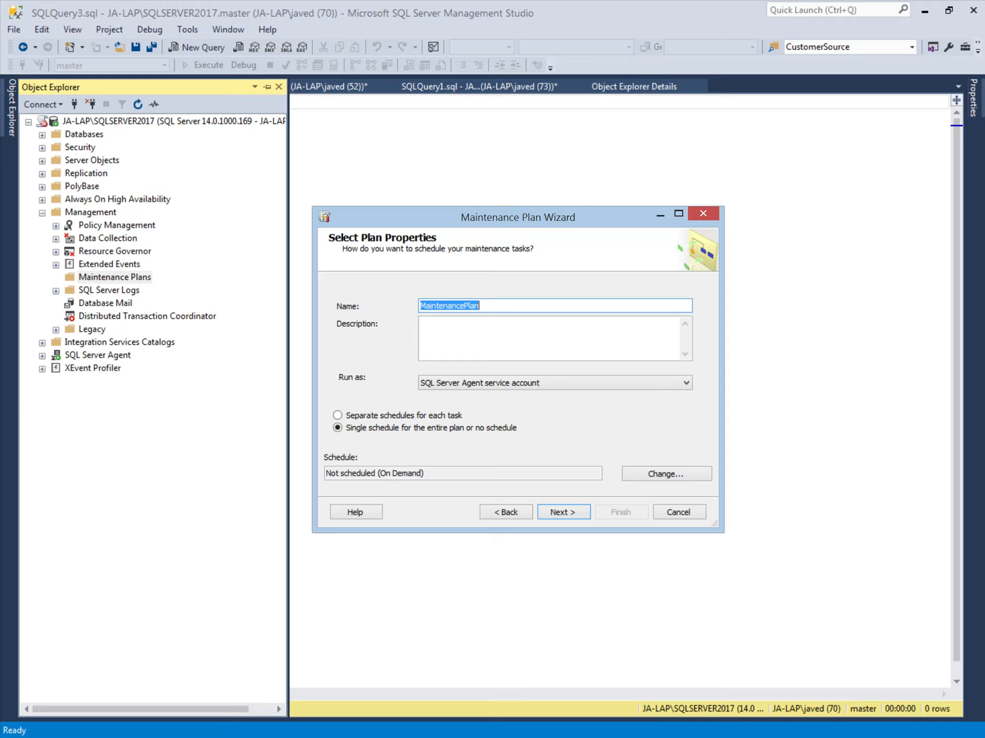
type("Backup_Job_")
key("Tab")
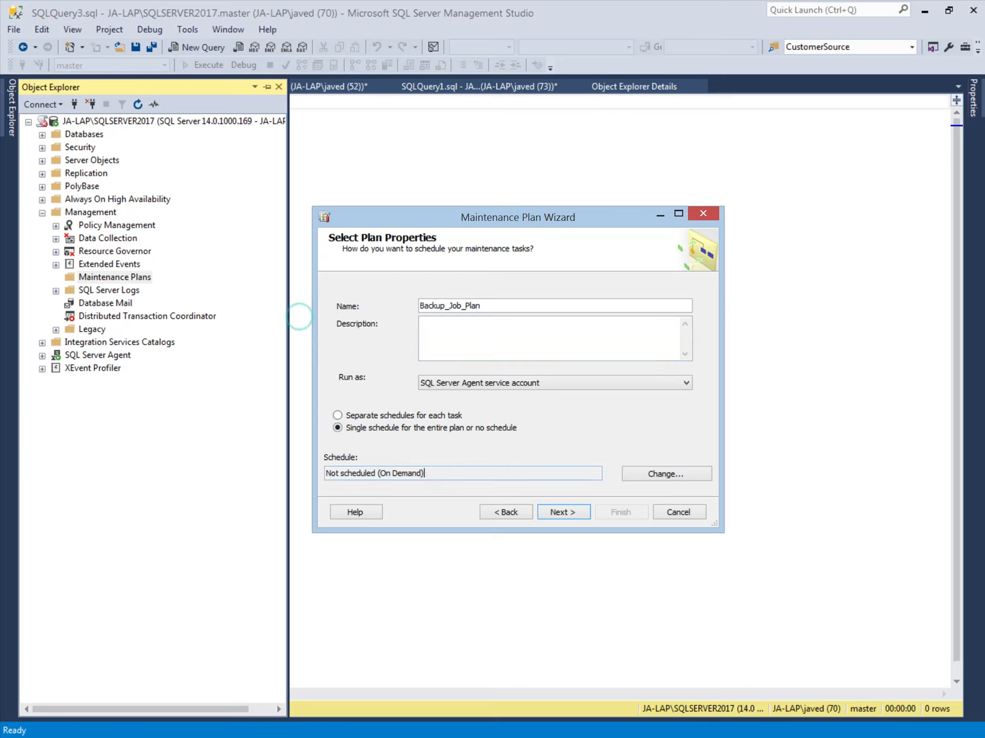
Give the plan a recurring weekly schedule on Sunday, occurring once at 10:00:00 PM, and continue to the task selection
left_click(667, 474)
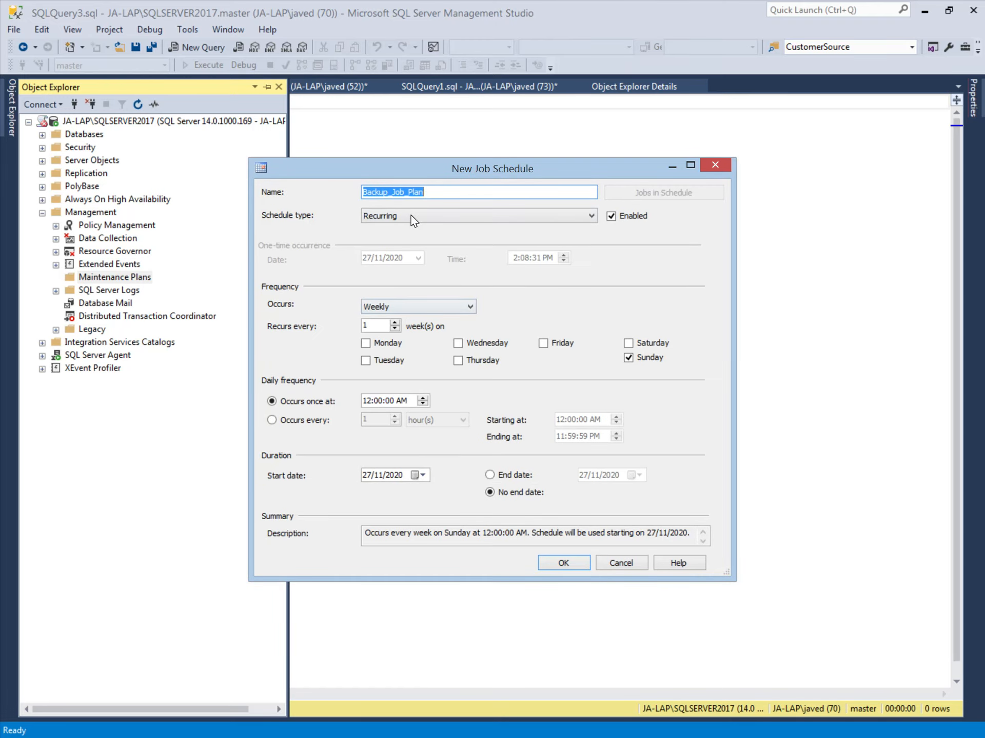
left_click_drag(496, 170, 540, 142)
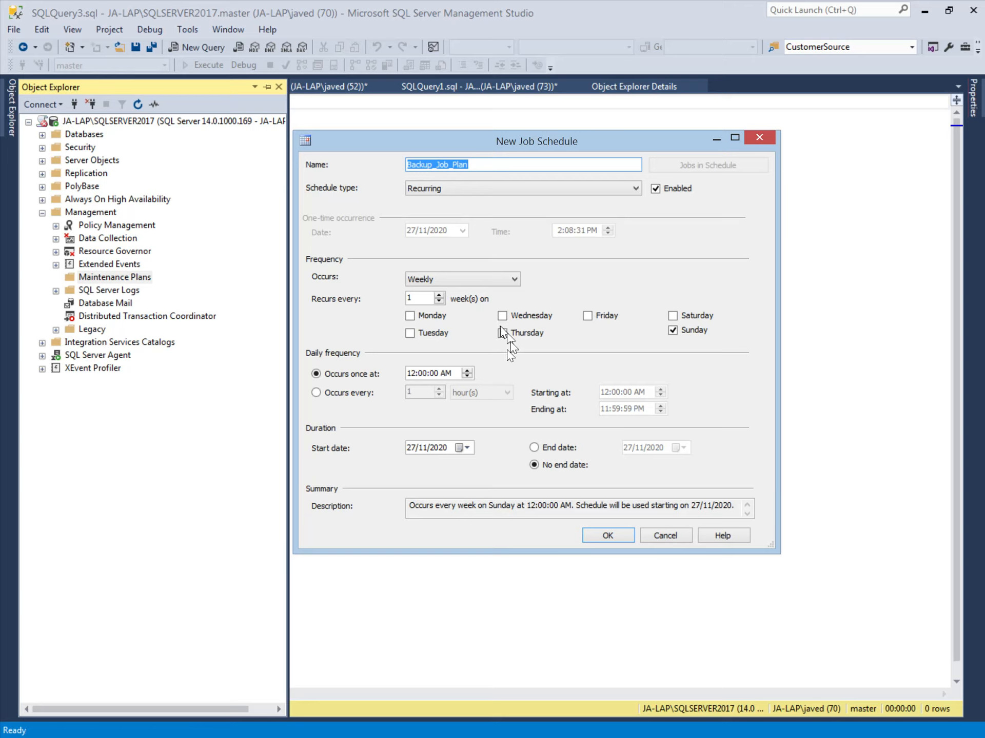
left_click(412, 374)
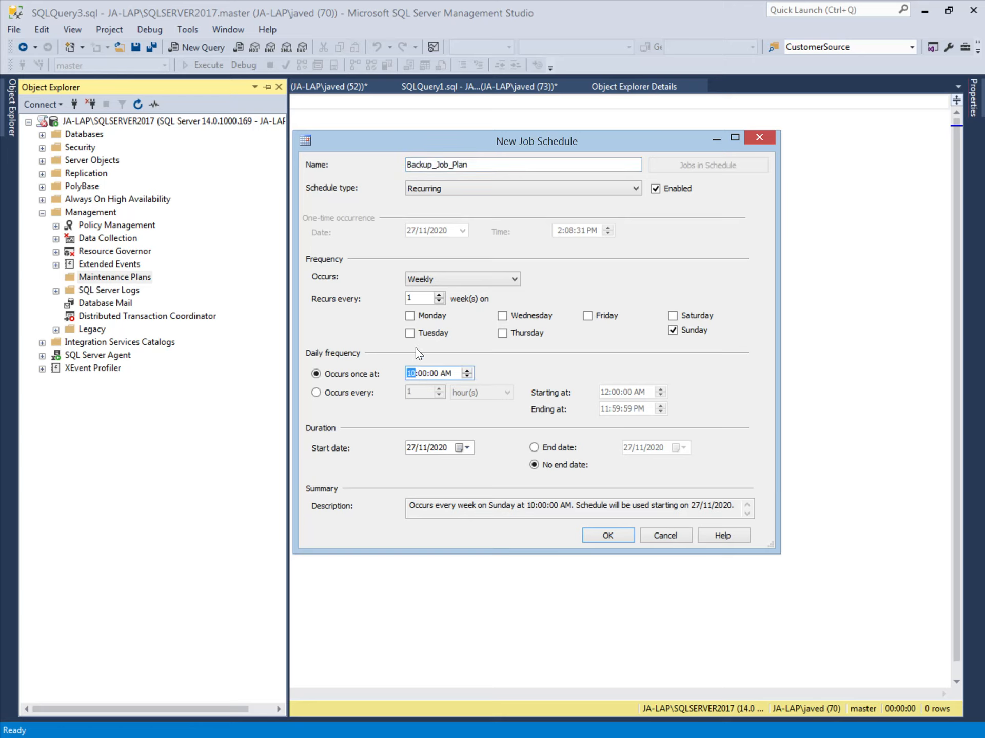
left_click(441, 374)
key("p")
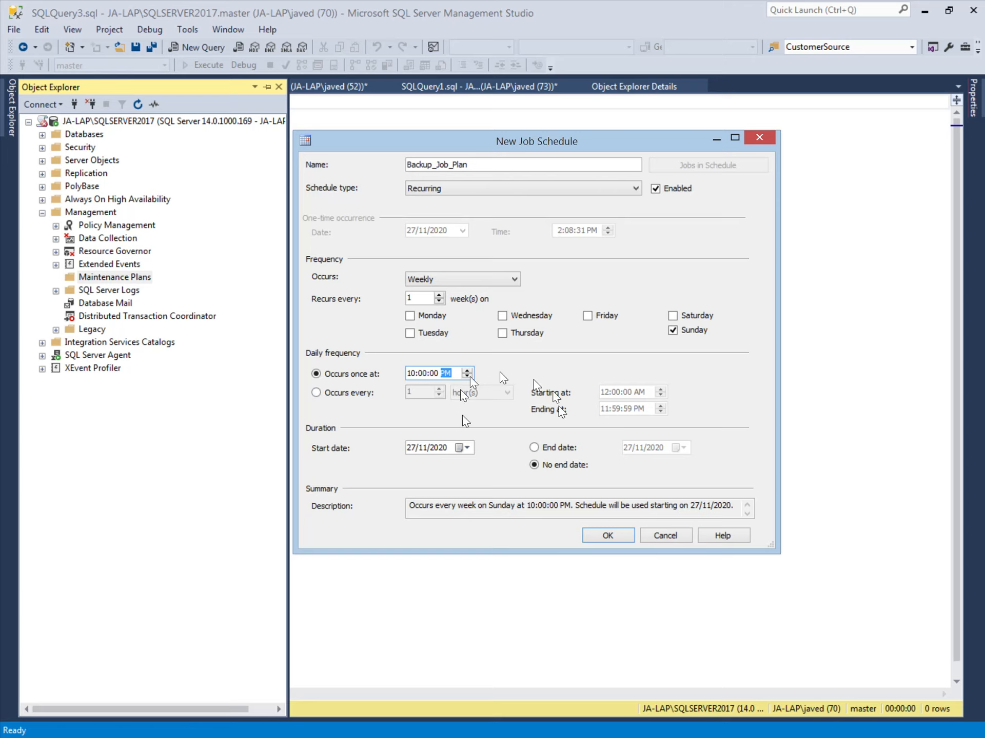
left_click(619, 536)
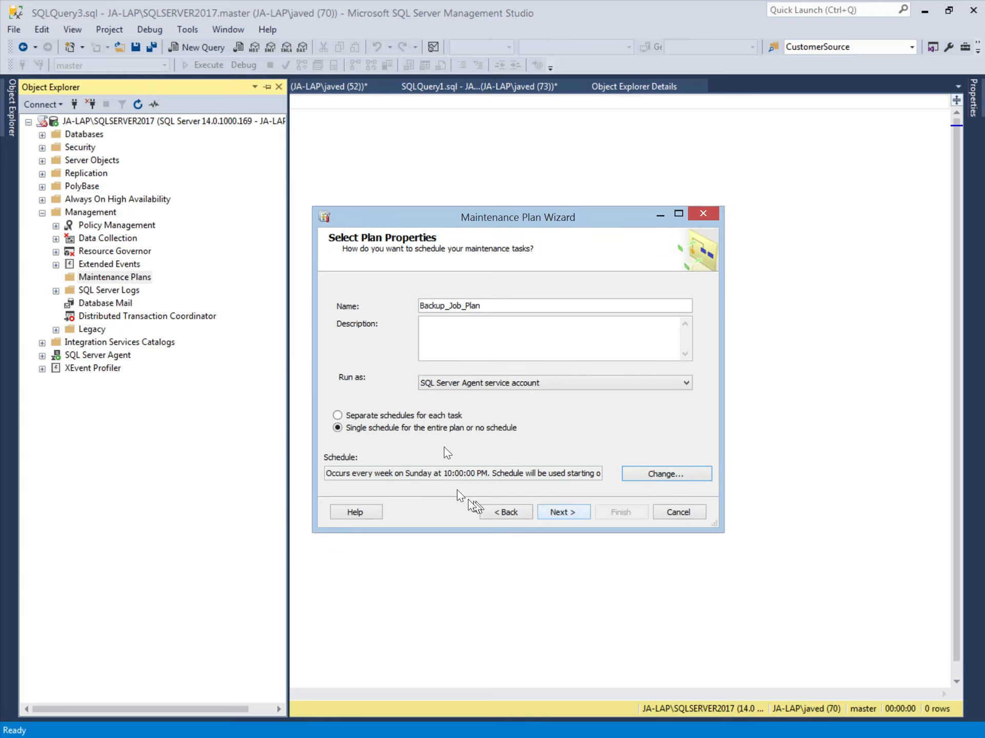
left_click(562, 510)
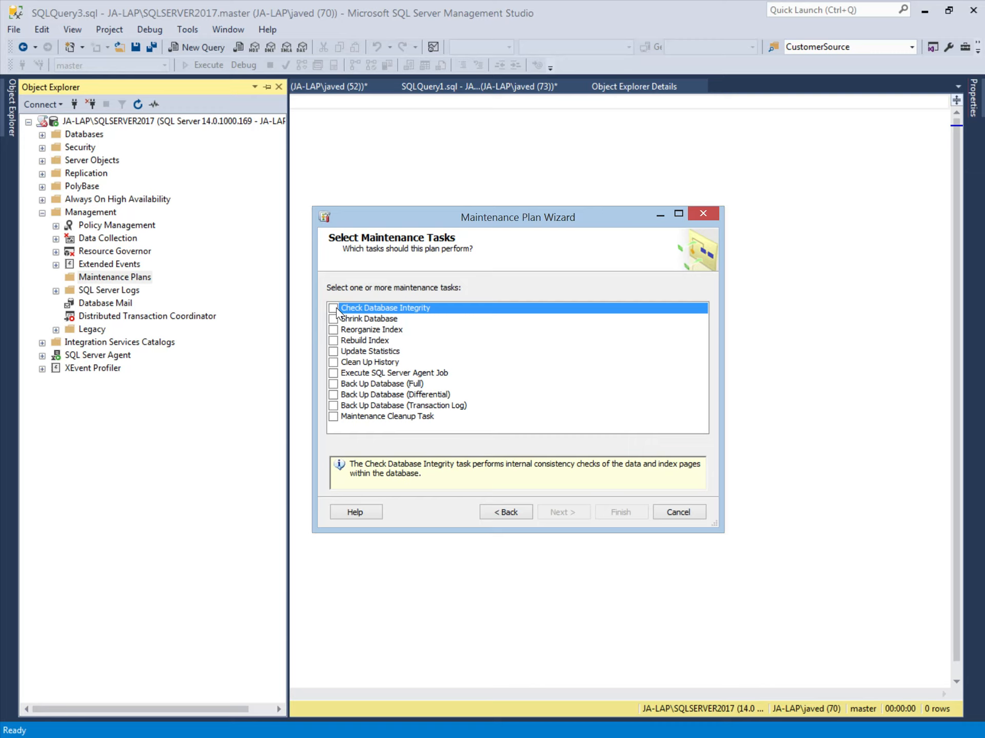
Include the Check Database Integrity and Back Up Database (Full) tasks, with the integrity check running first
left_click(336, 307)
left_click(334, 384)
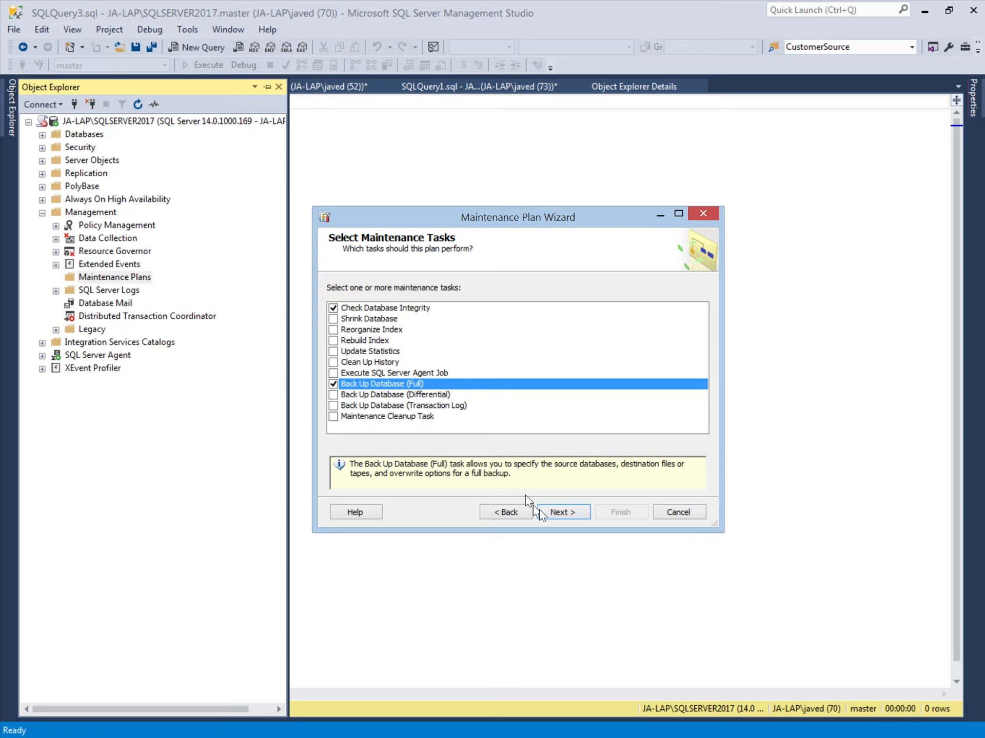
left_click(558, 513)
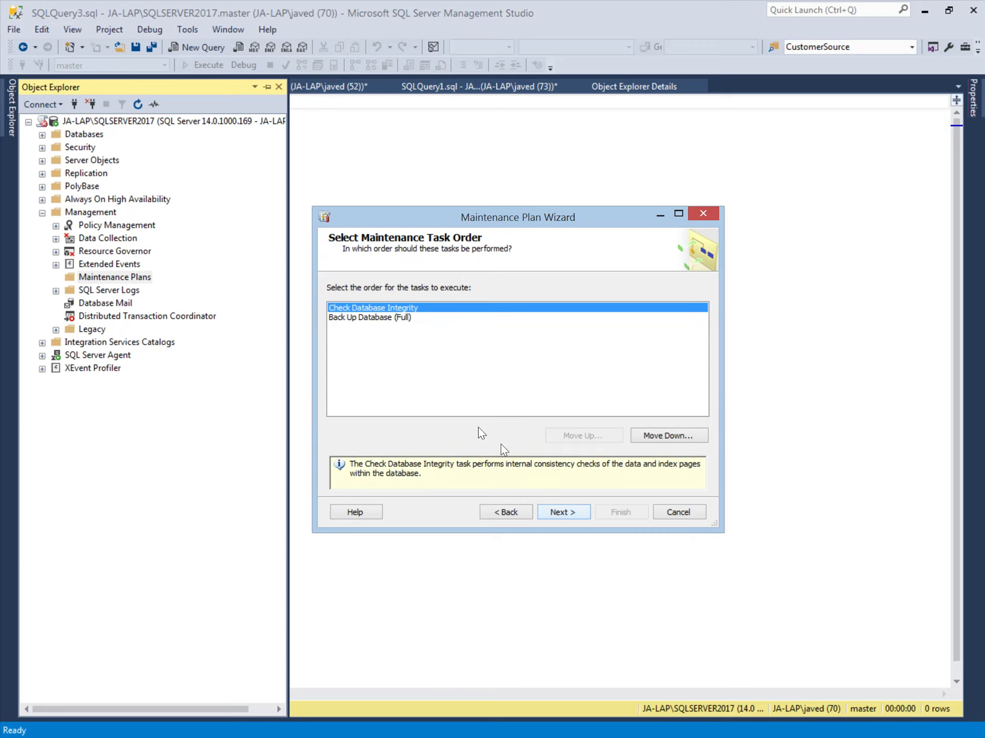
left_click(561, 513)
Set the integrity check task to run on the SampleDb database only and proceed to the full backup task
left_click(519, 292)
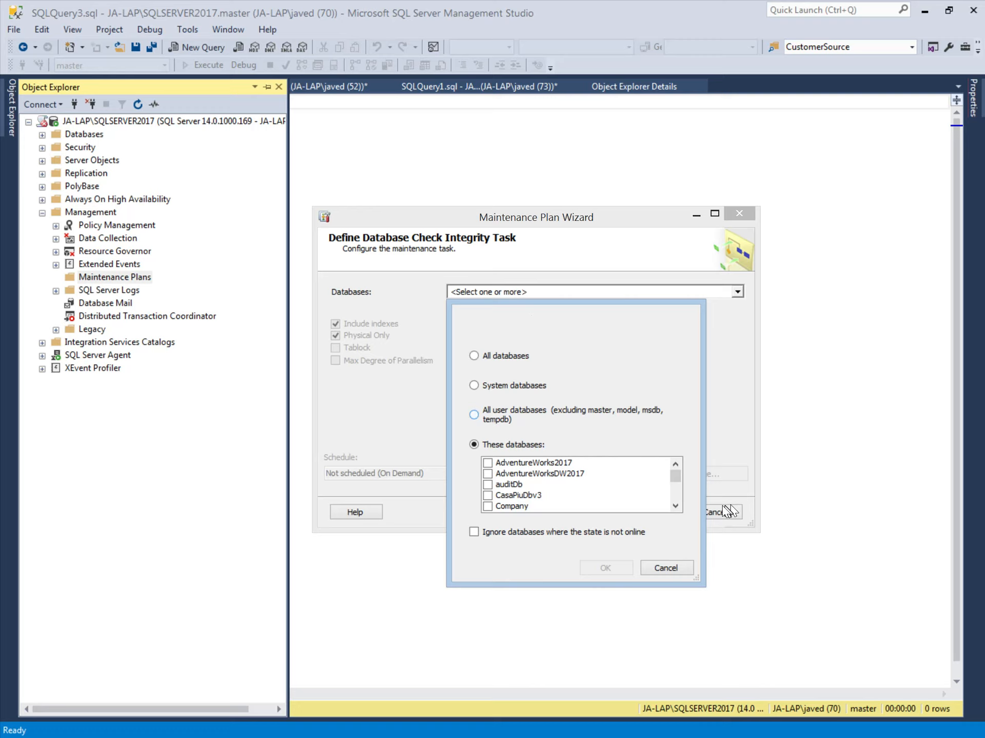
left_click(676, 488)
mouse_move(677, 488)
left_mouse_down()
mouse_move(678, 476)
mouse_move(679, 488)
left_mouse_up()
left_click(488, 507)
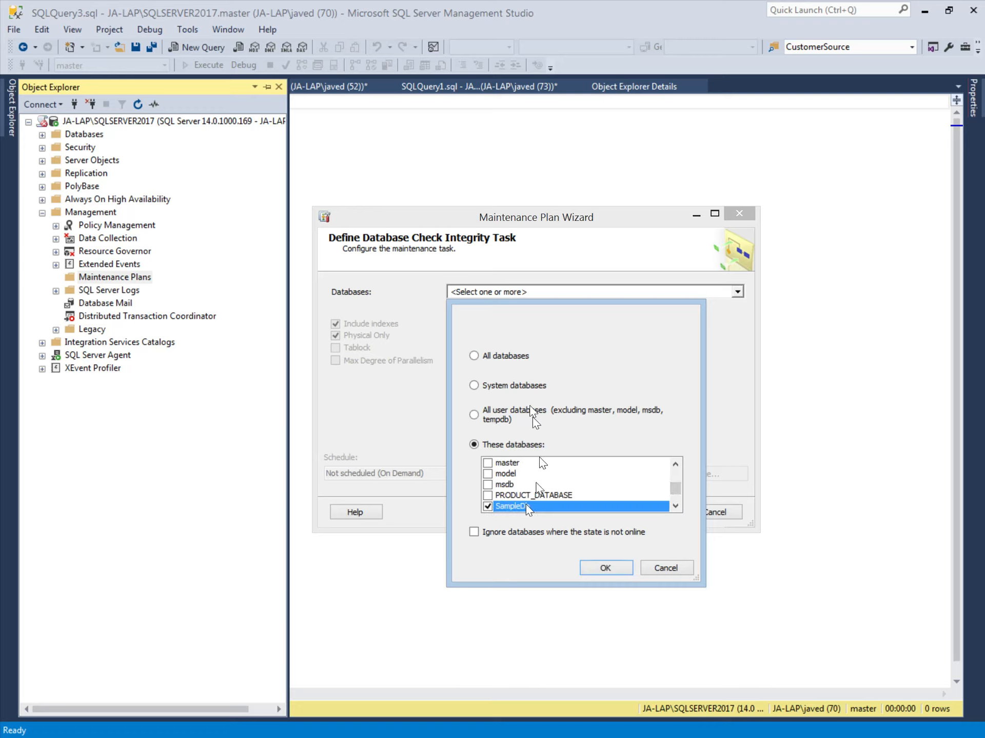
left_click(604, 569)
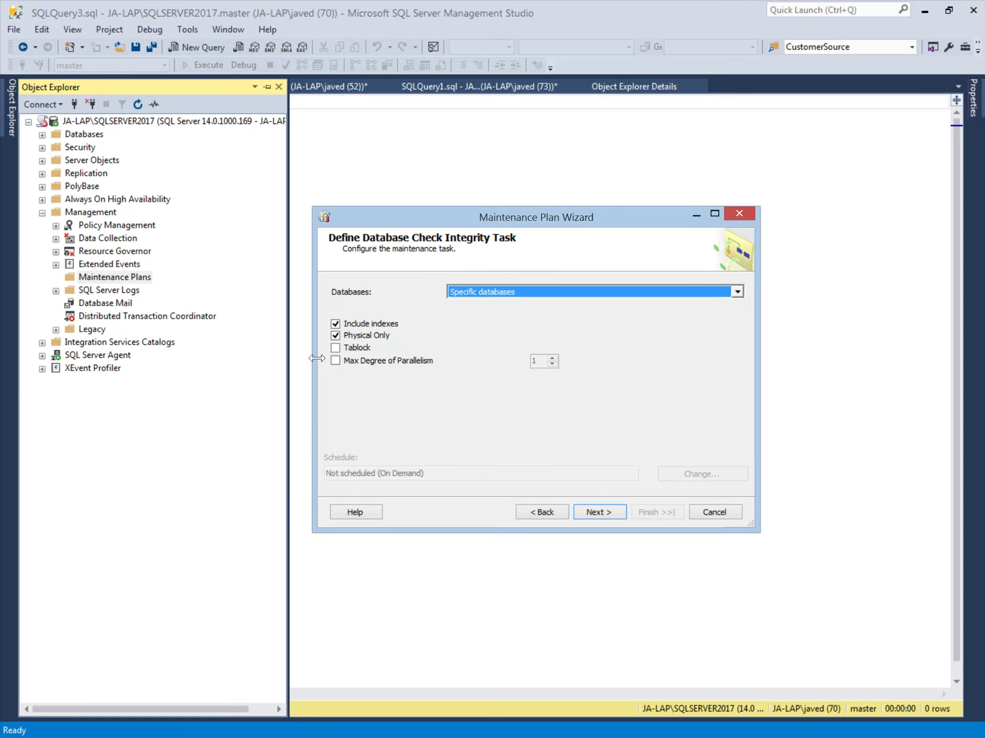
left_click(600, 512)
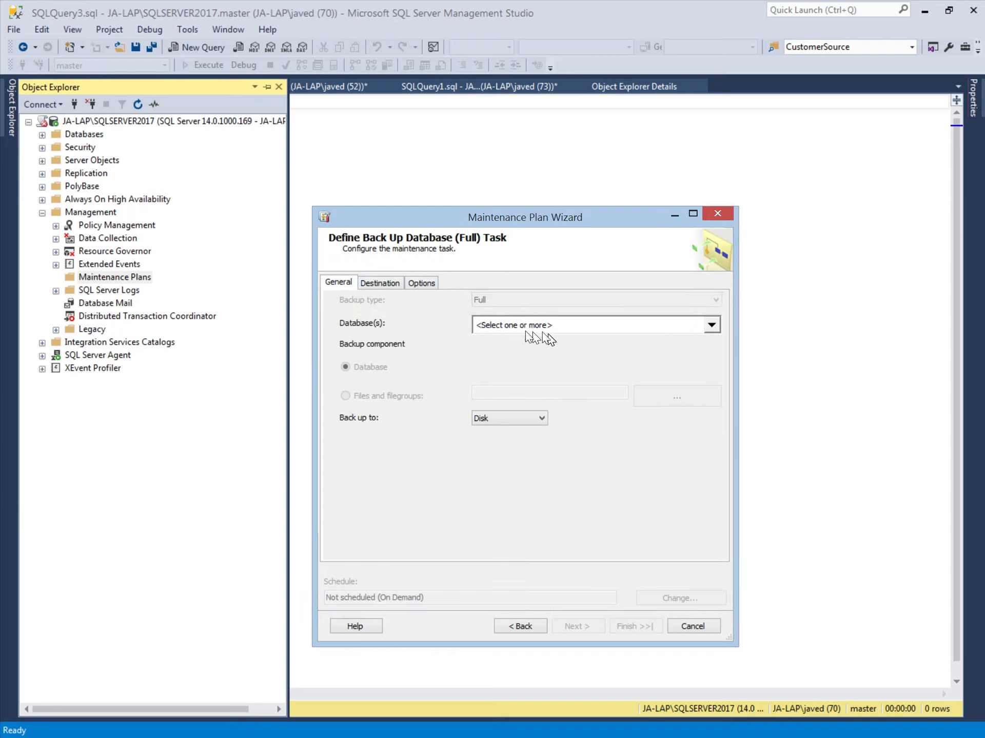
Keep Disk as the full backup's medium and set its destination folder to C:\BackupDemo
left_click(515, 418)
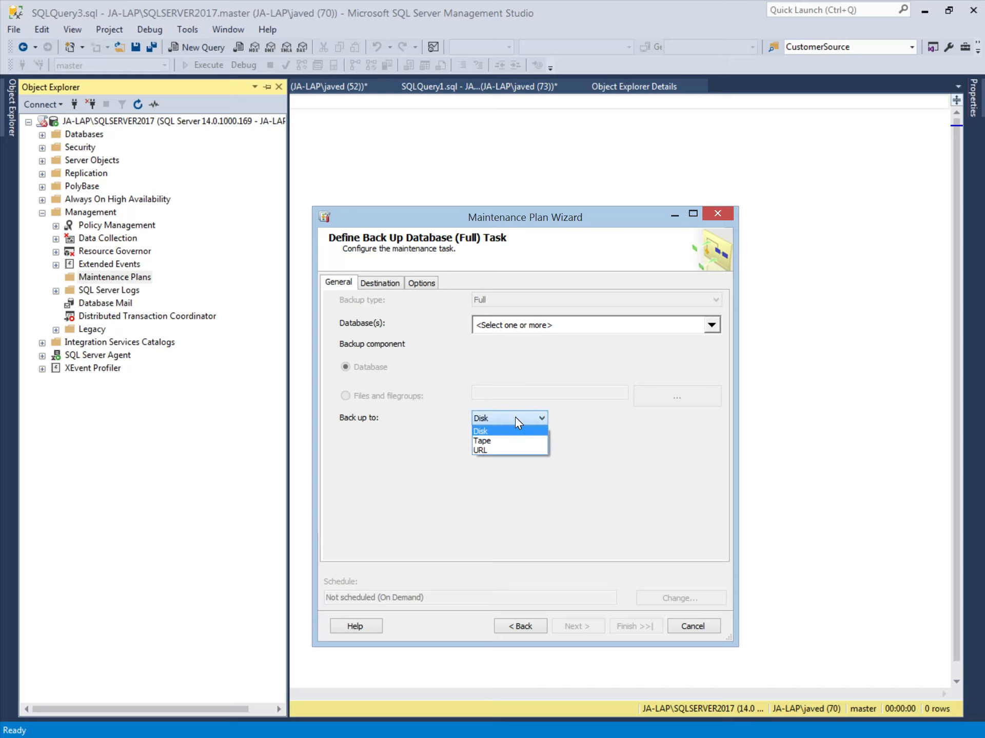
left_click(514, 418)
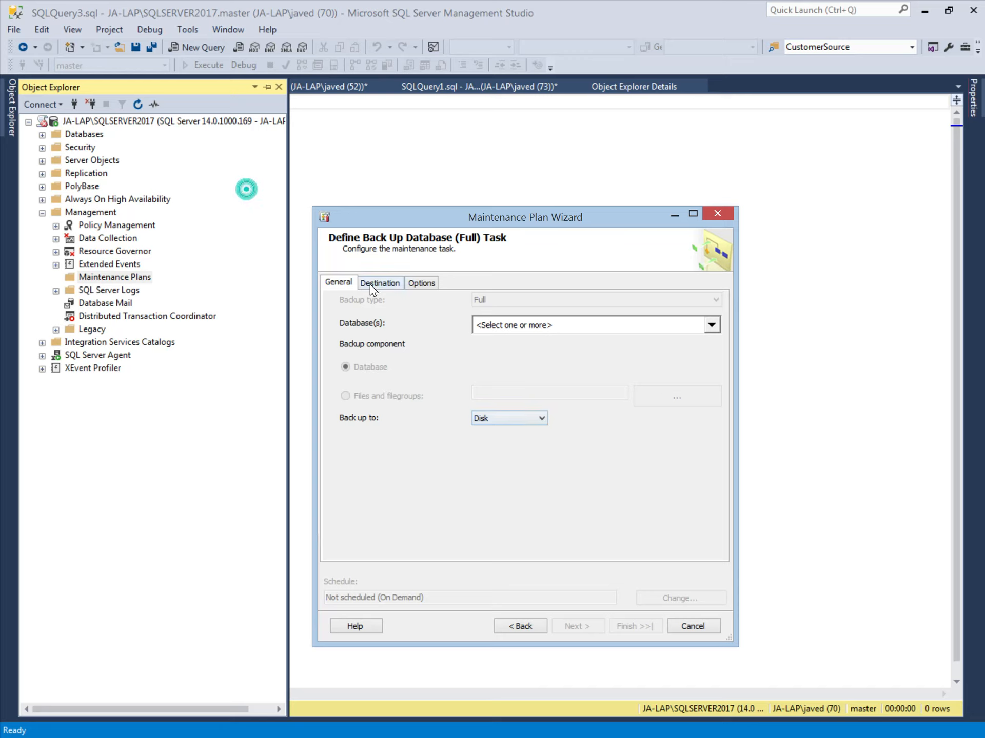
left_click(371, 283)
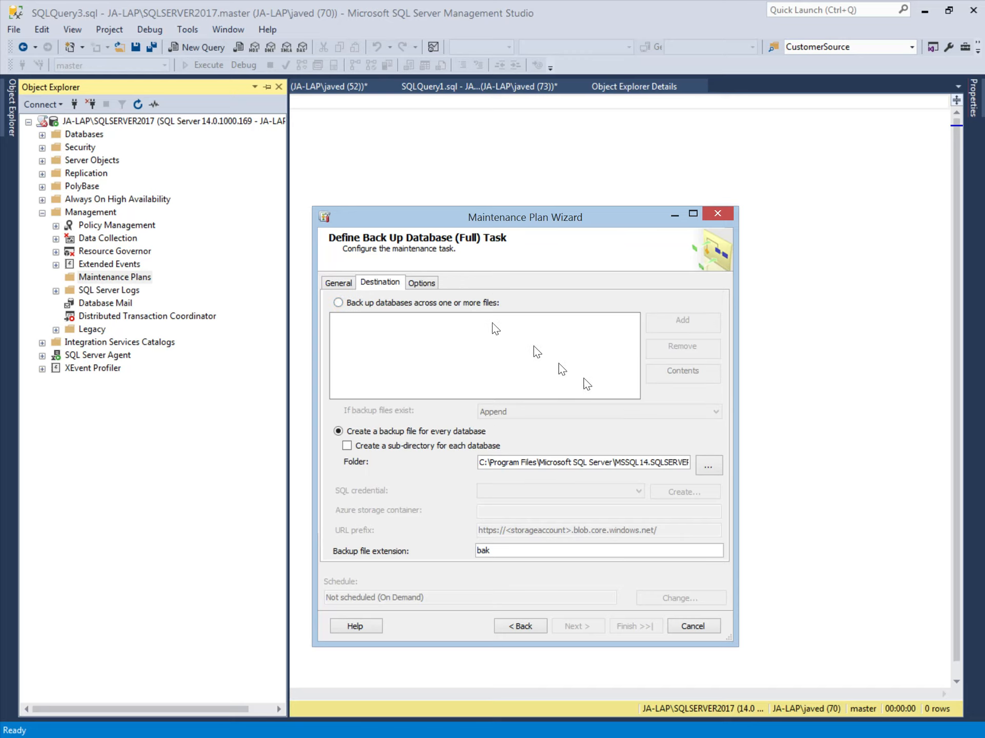
left_click(708, 467)
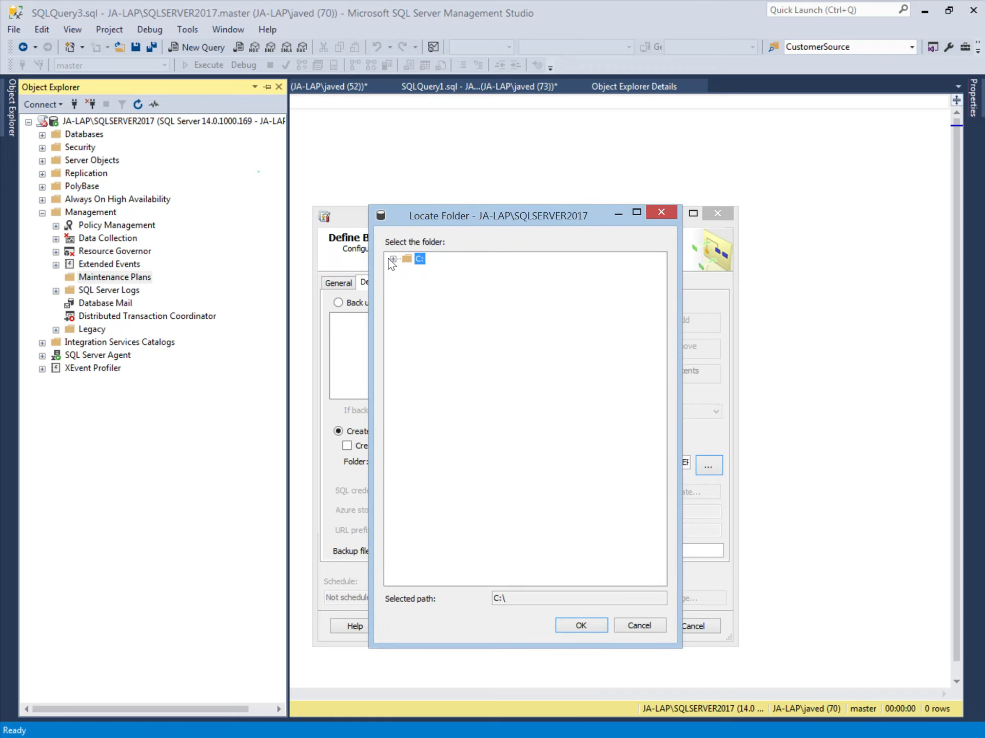
left_click(392, 259)
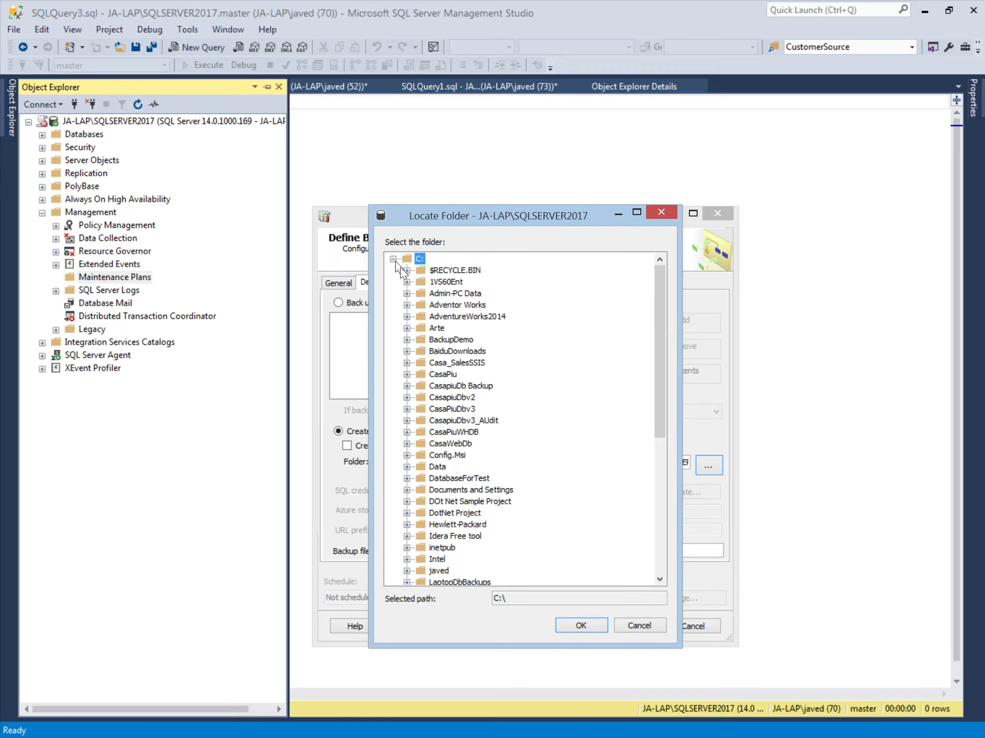
left_click(453, 341)
left_click(581, 626)
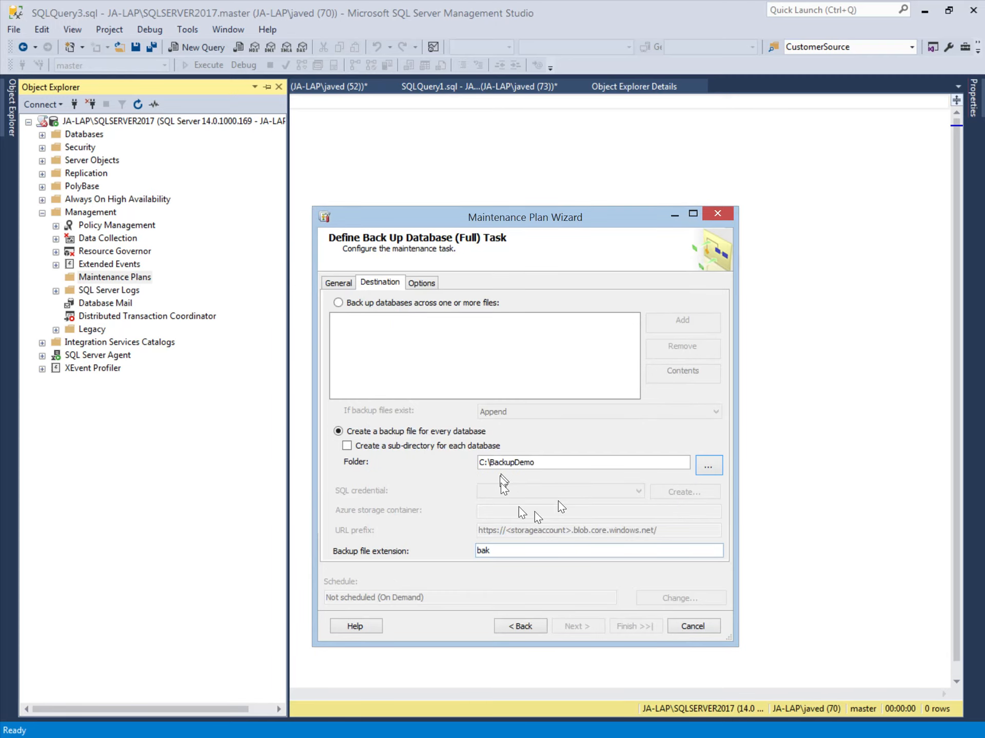
Set the backup file extension to ful and turn on Verify backup integrity for the full backup task
left_click_drag(494, 550, 475, 552)
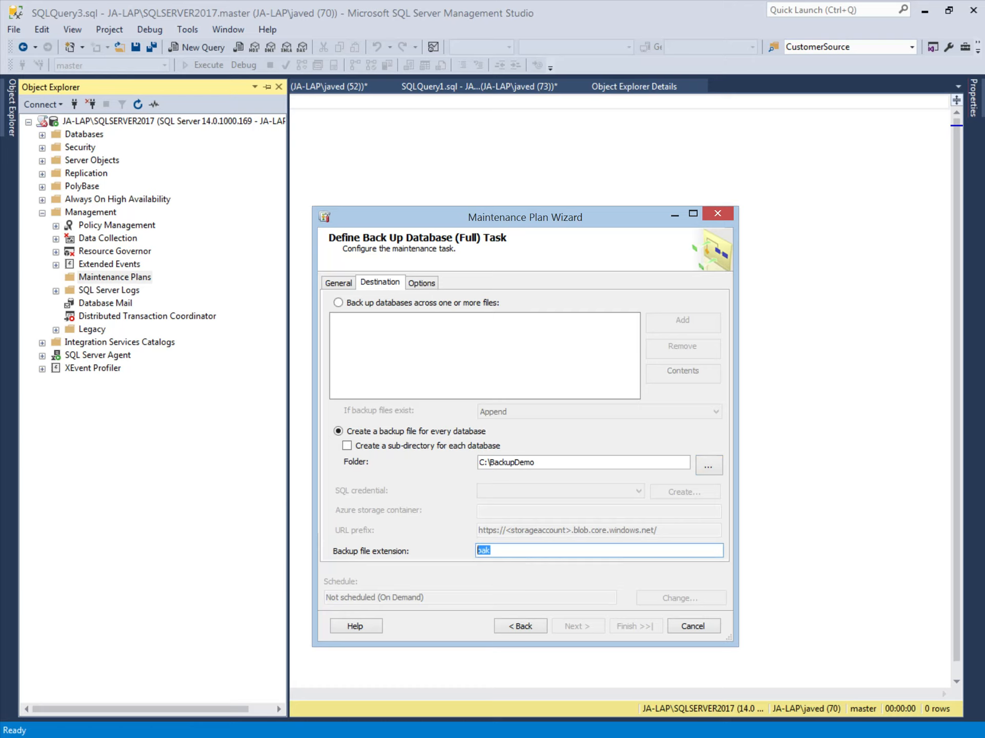
type("ful")
left_click(535, 465)
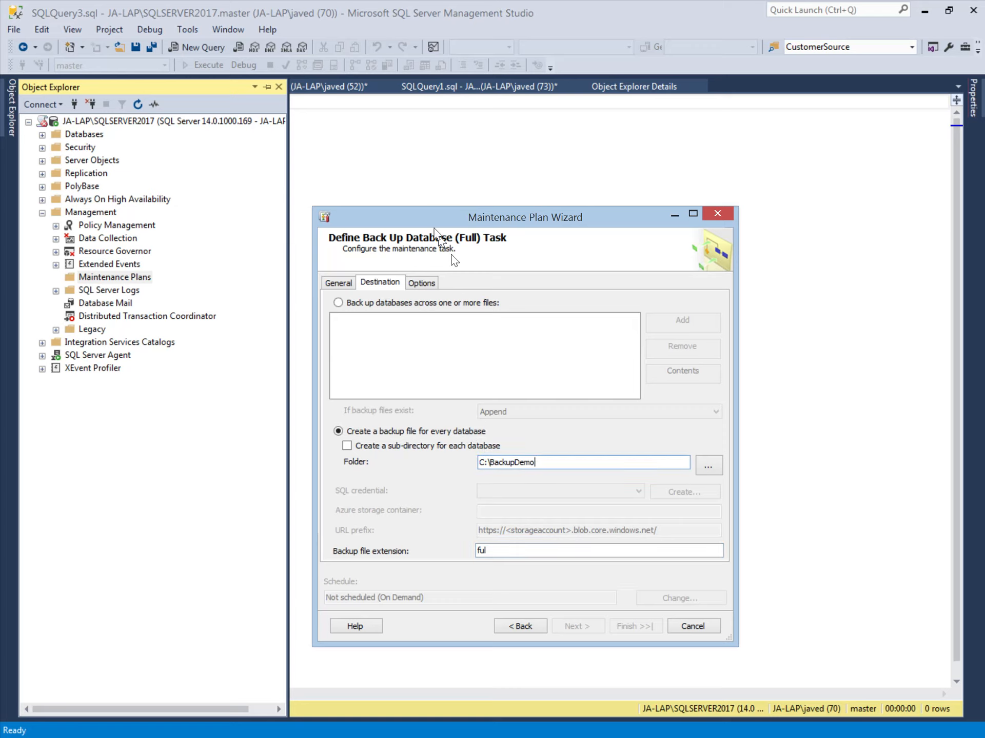
left_click(420, 282)
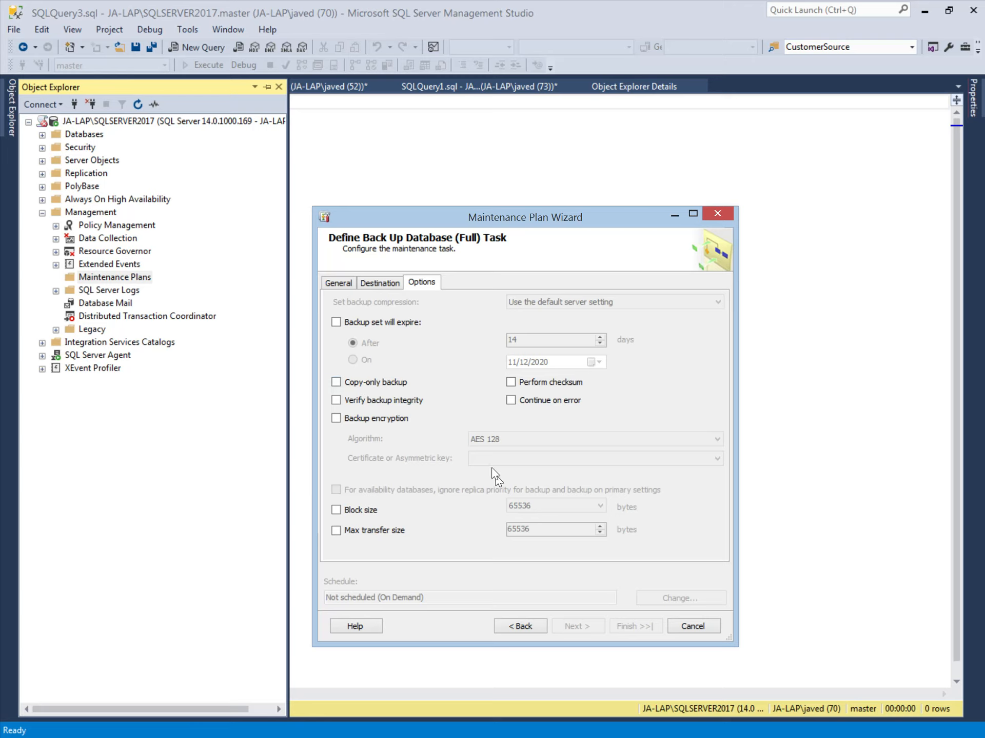
left_click(336, 401)
Choose SampleDb as the only database for the full backup task and proceed to the report options
left_click(339, 283)
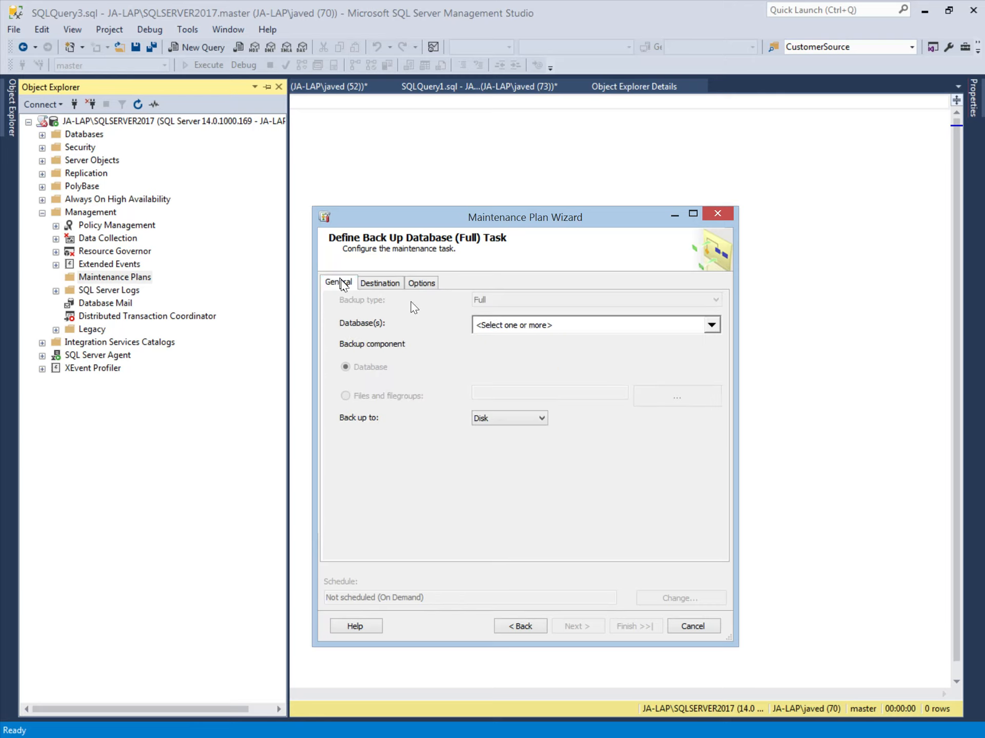
left_click(560, 330)
left_click_drag(700, 513, 705, 533)
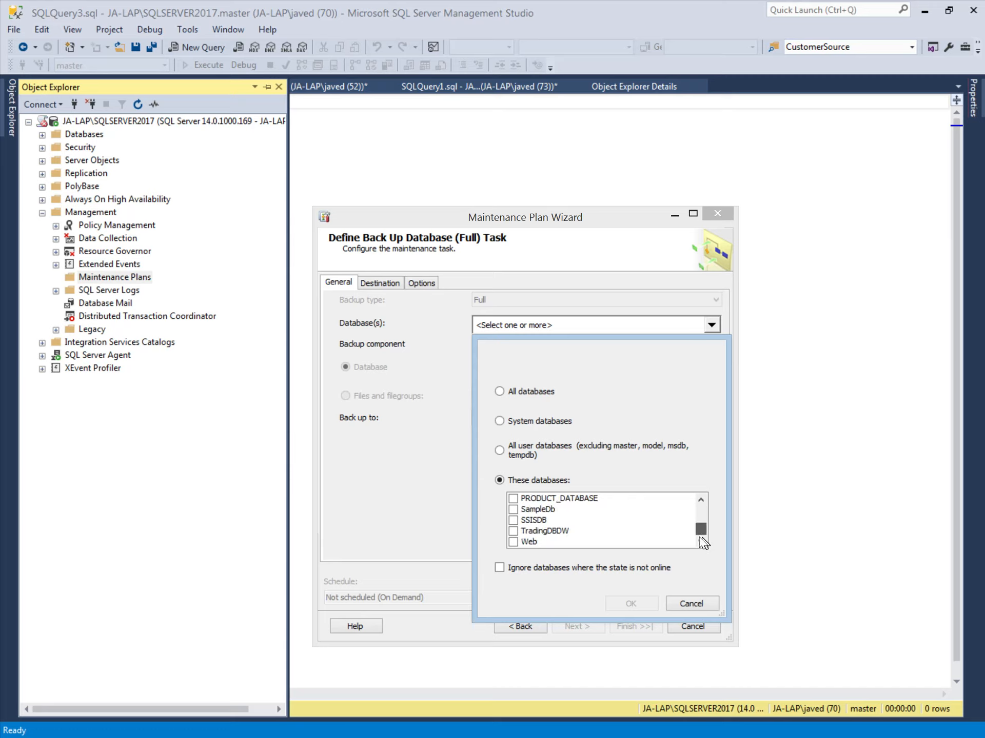
left_click(512, 511)
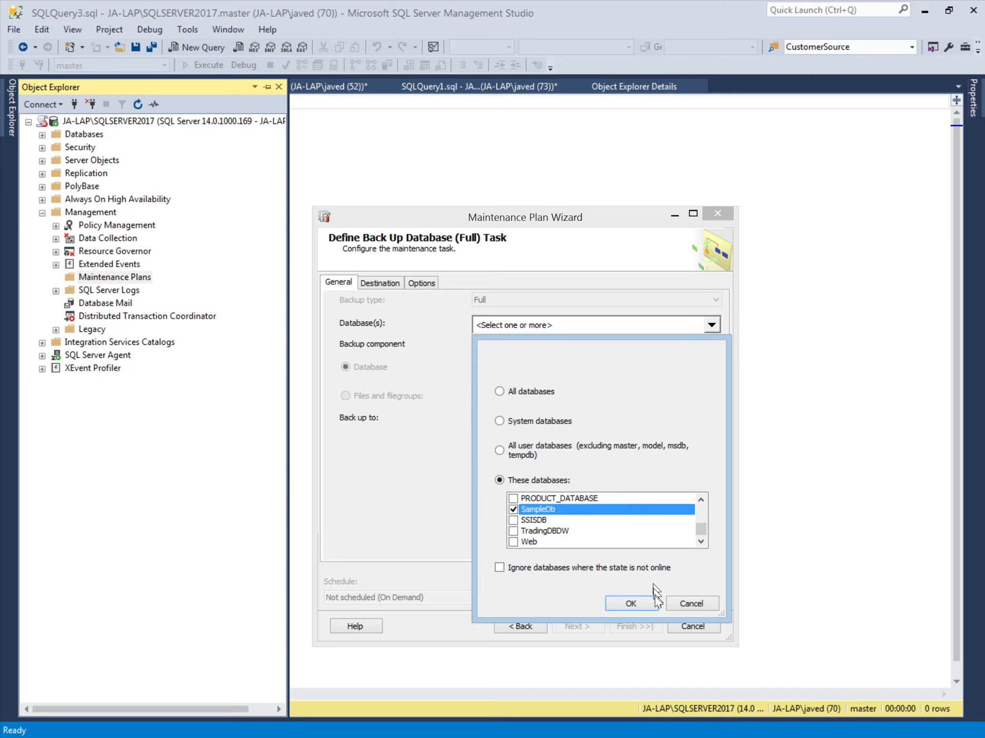
left_click(649, 601)
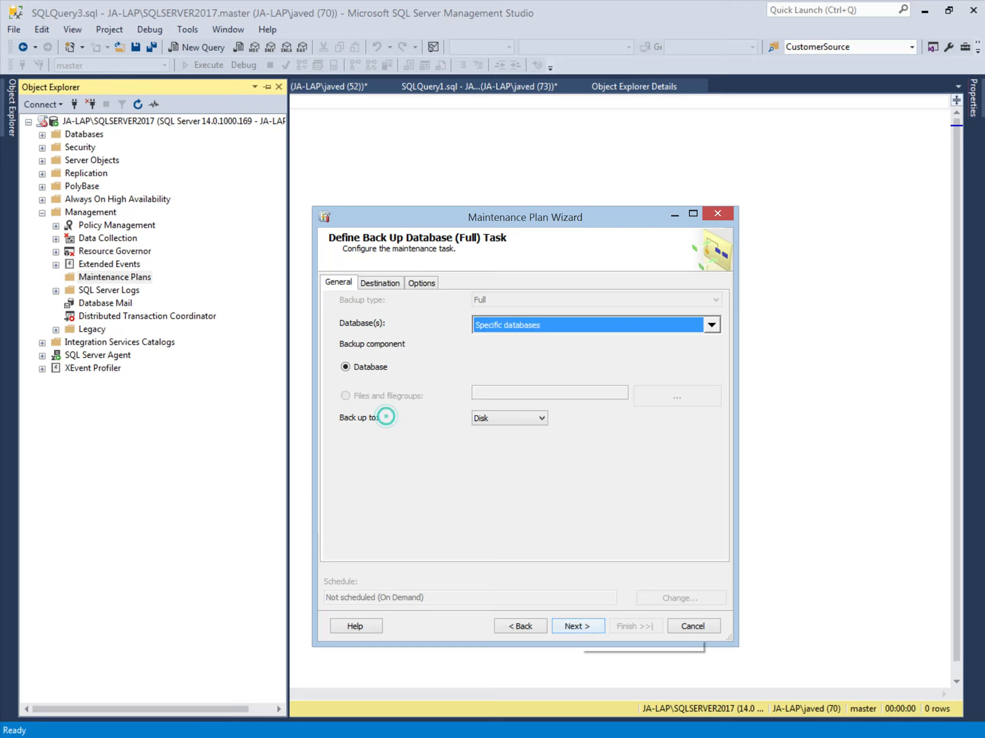
left_click(579, 626)
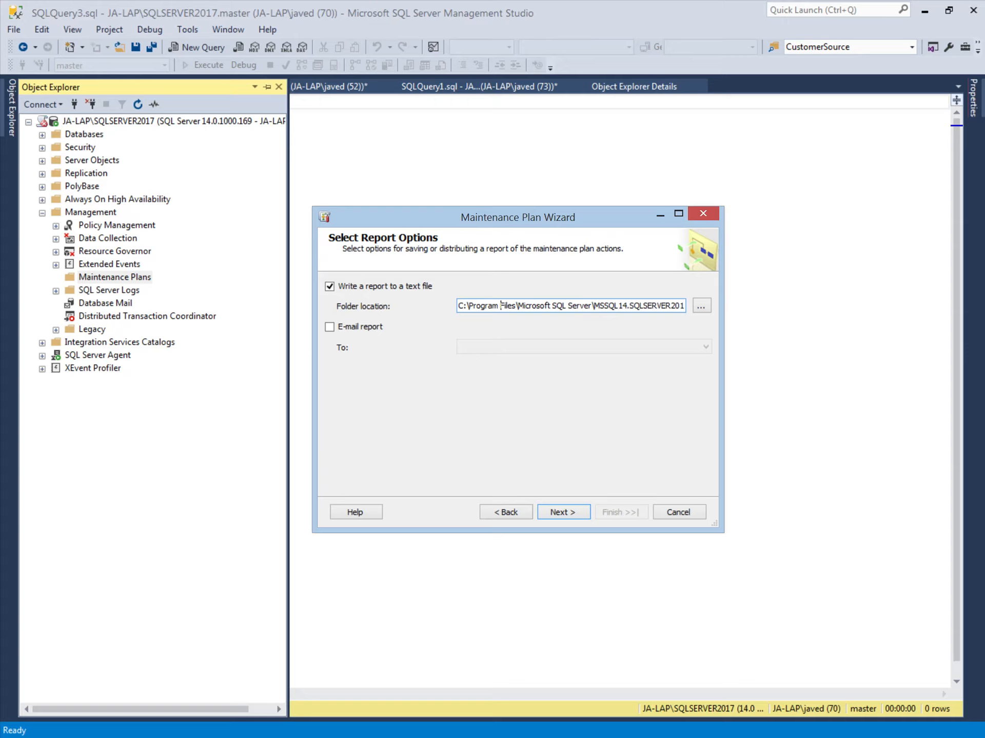
Try to enable the e-mail report, then finish the wizard with the text-file report to create the maintenance plan
left_click(331, 331)
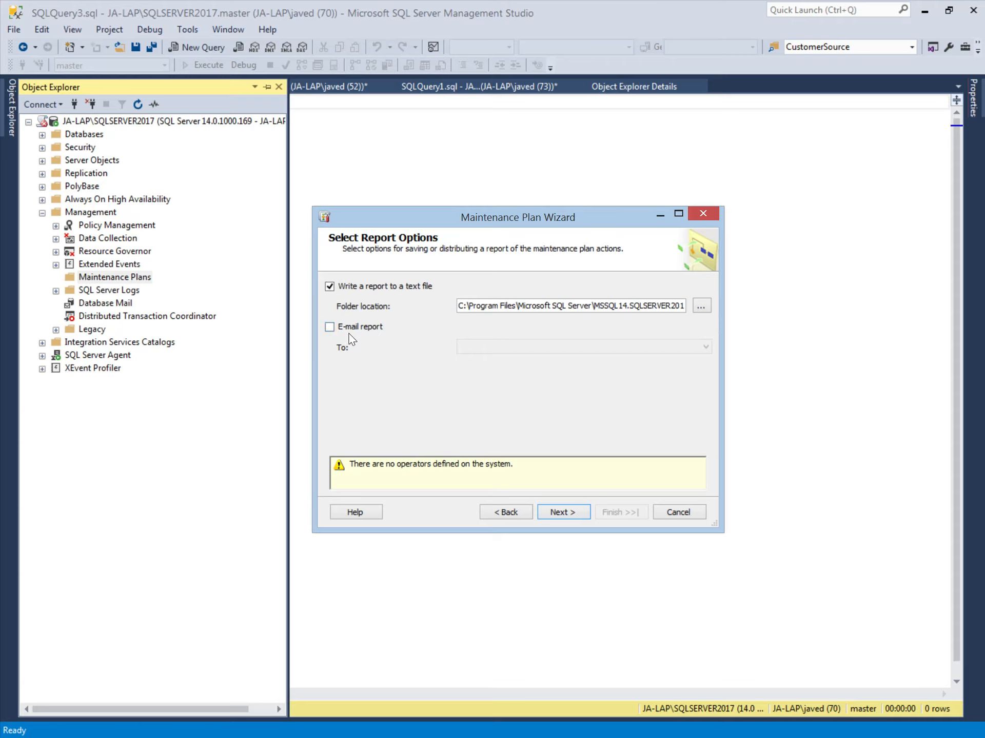
left_click(569, 512)
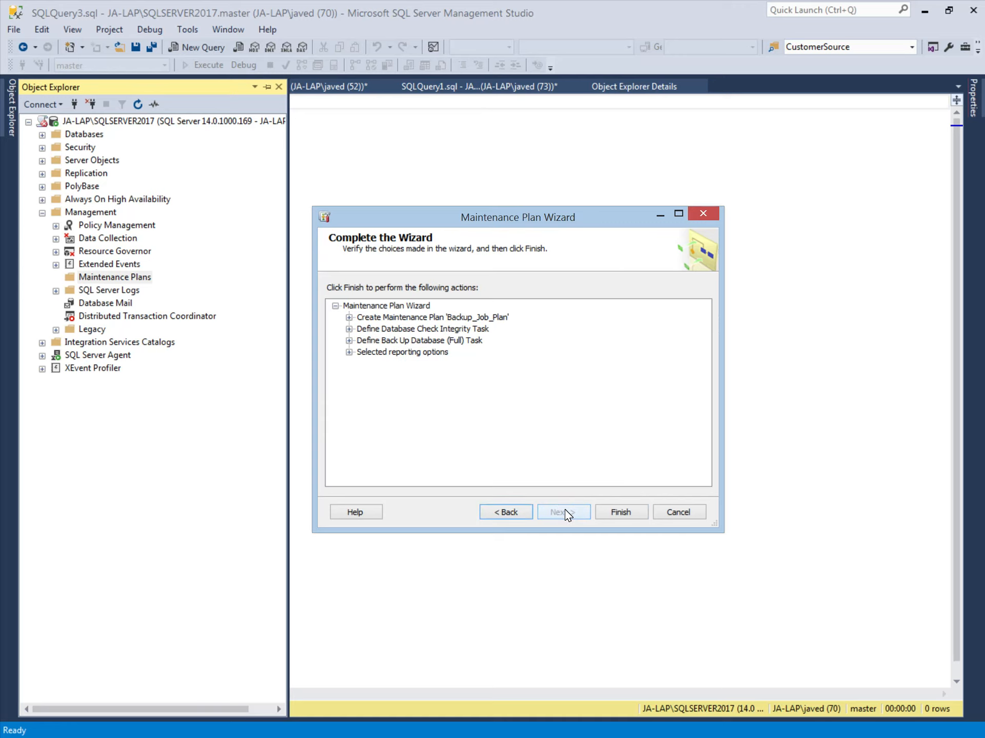
left_click(619, 511)
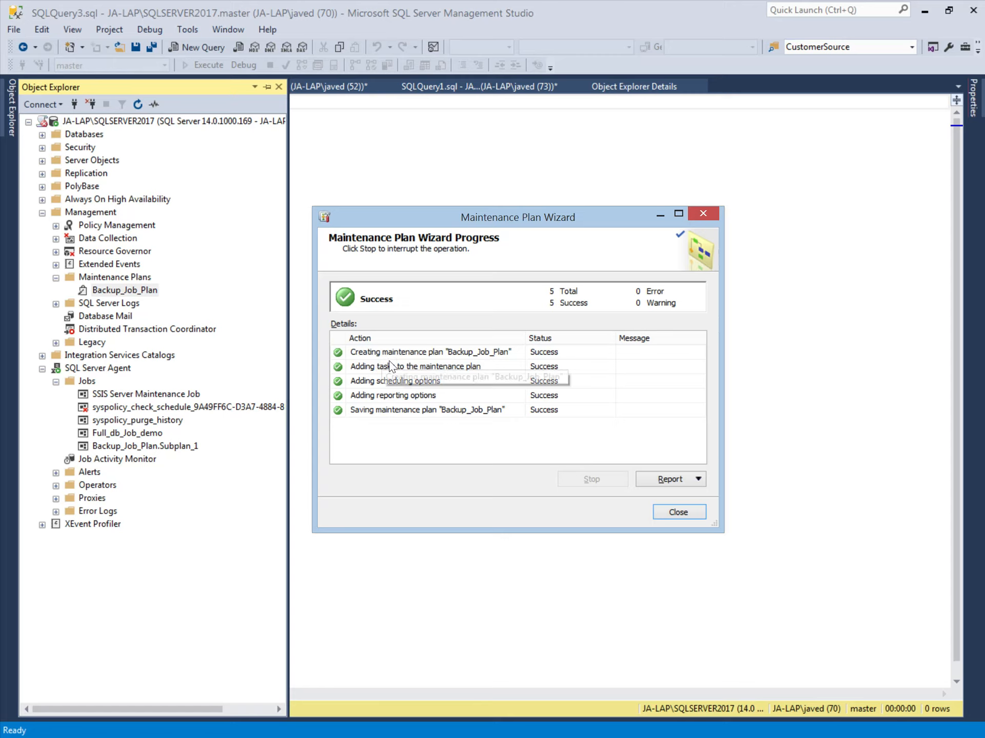
left_click(454, 355)
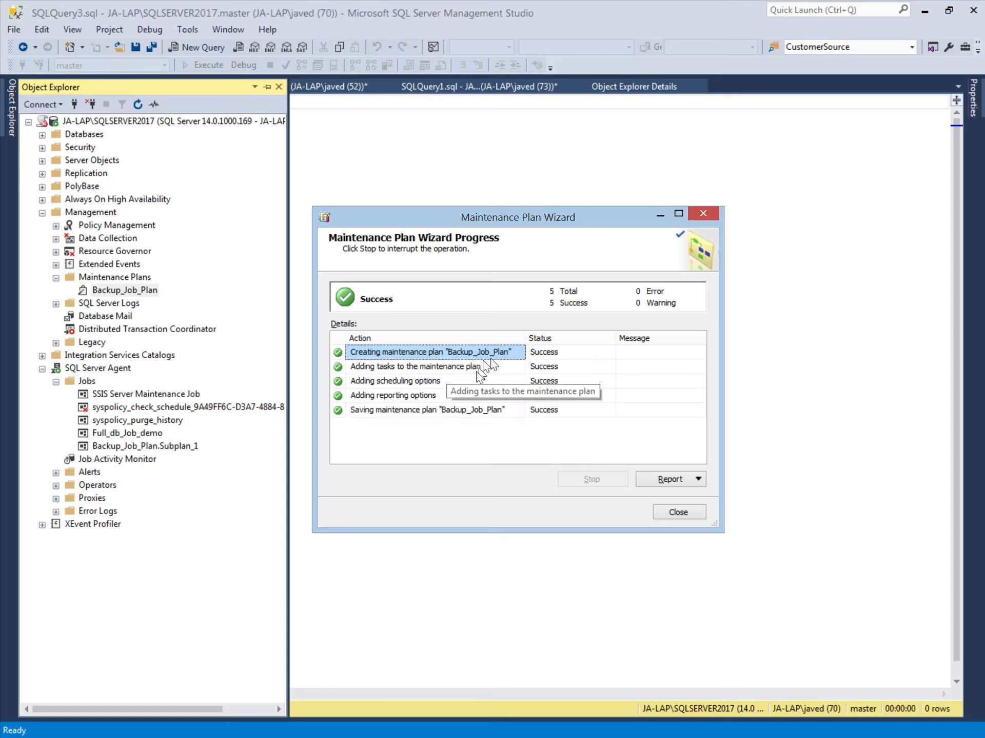
Review the completed actions in the Maintenance Plan Wizard progress list and close the wizard
left_click(372, 393)
left_click(393, 380)
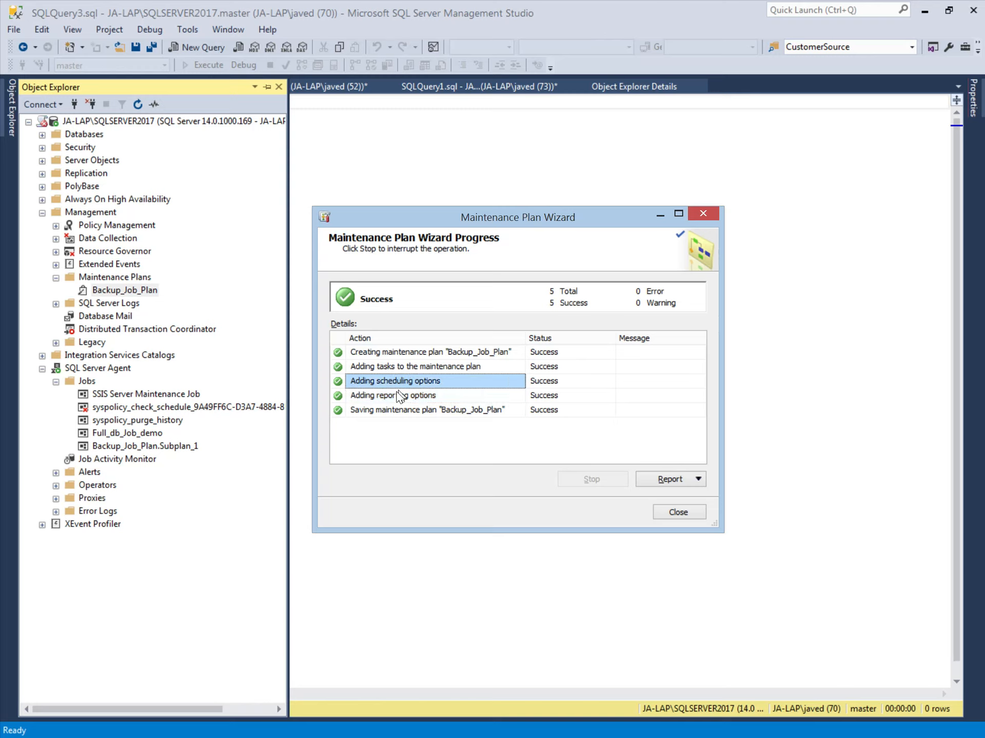
left_click(398, 396)
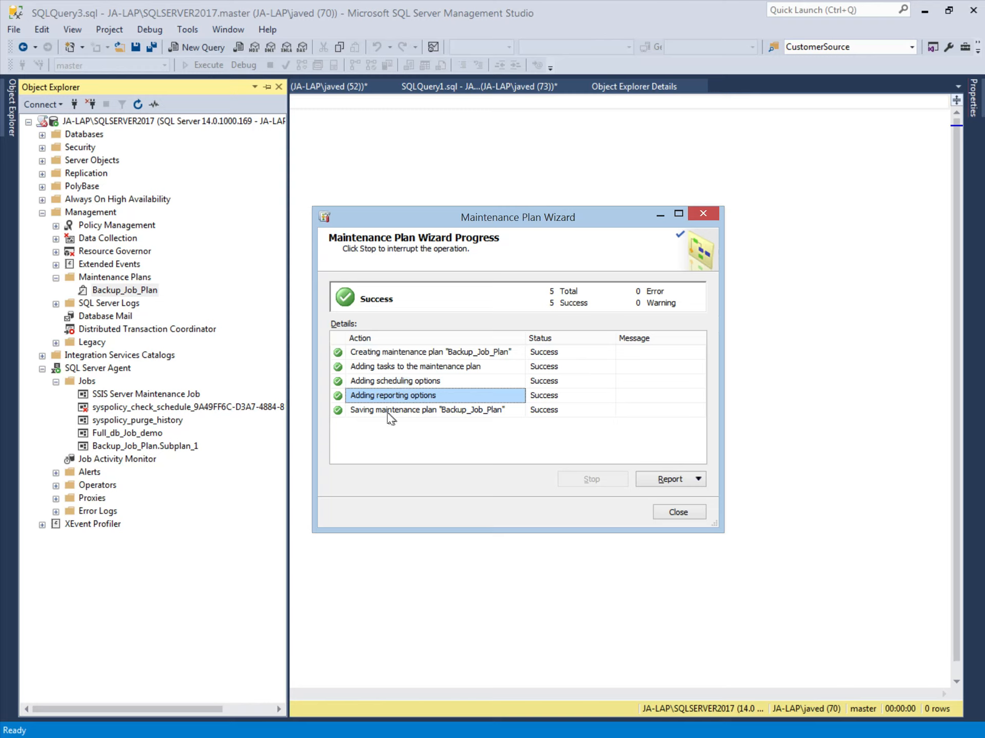
left_click(386, 411)
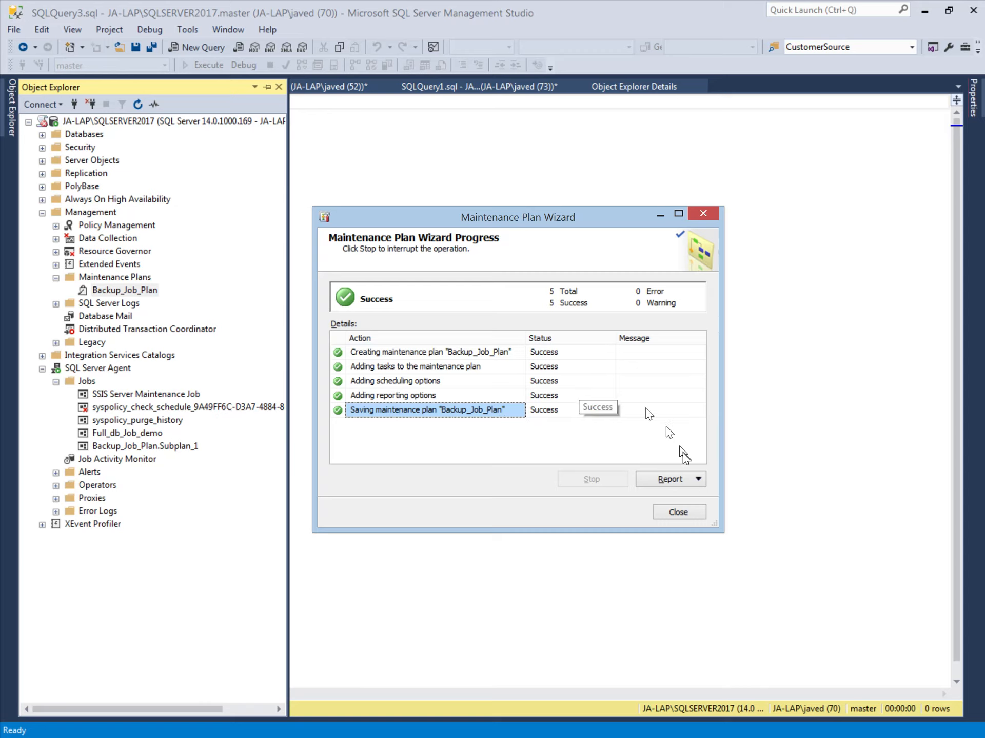
left_click(678, 513)
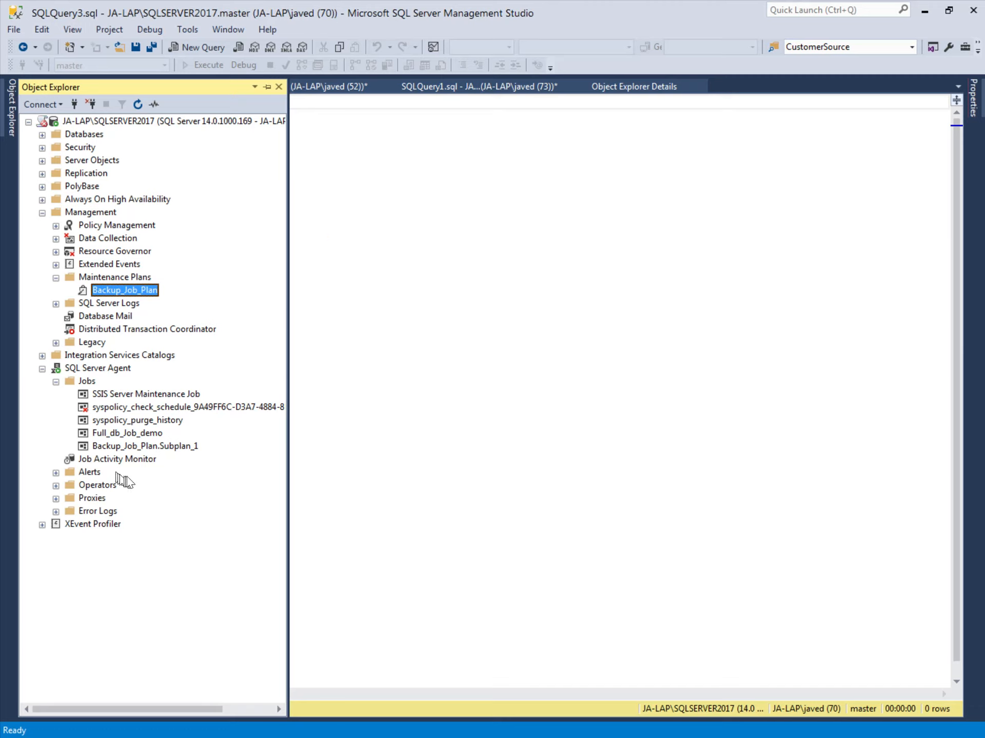
Start the SQL Server Agent job Backup_Job_Plan.Subplan_1 manually and close its execution progress dialog
right_click(134, 447)
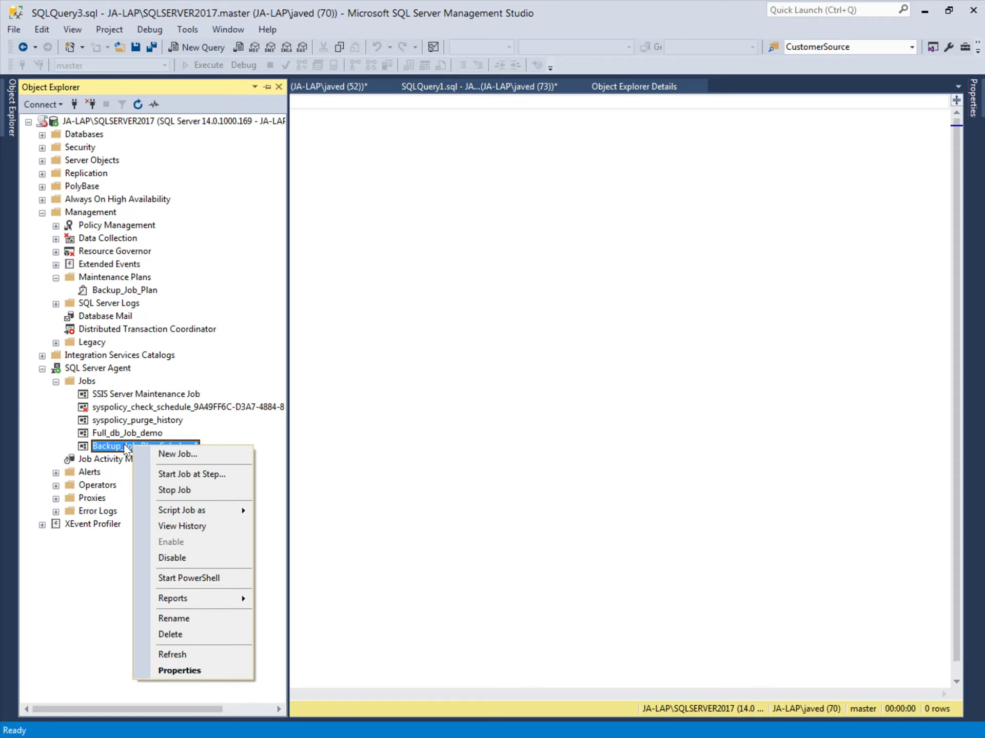
left_click(204, 478)
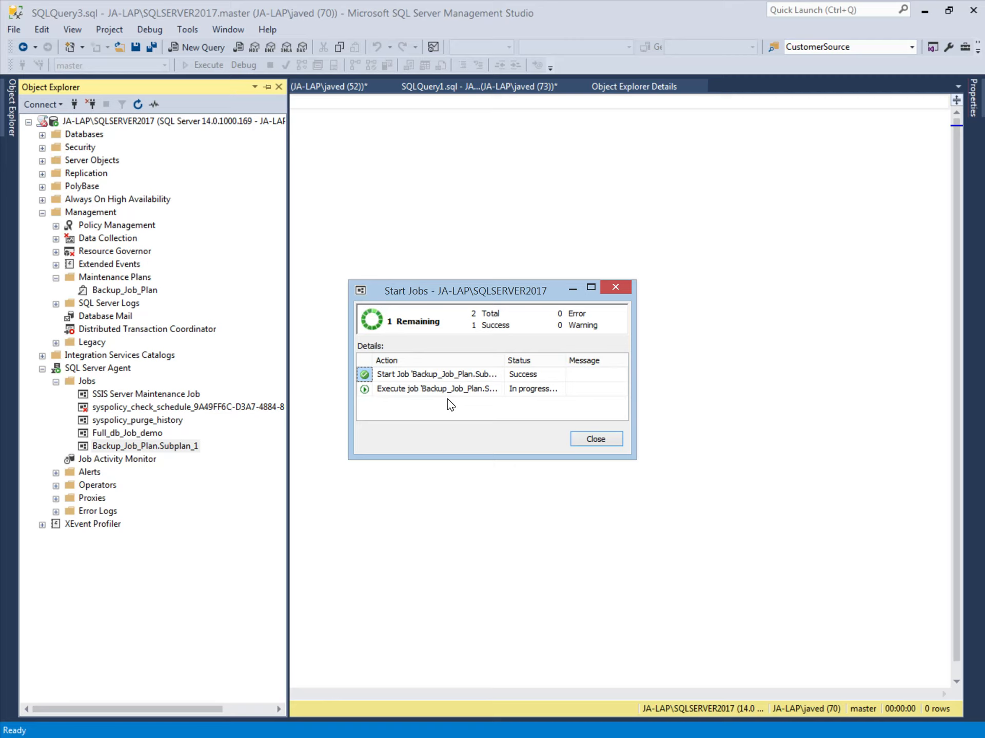
left_click(593, 440)
Switch to File Explorer and open the BackupDemo folder on drive C
left_click(326, 162)
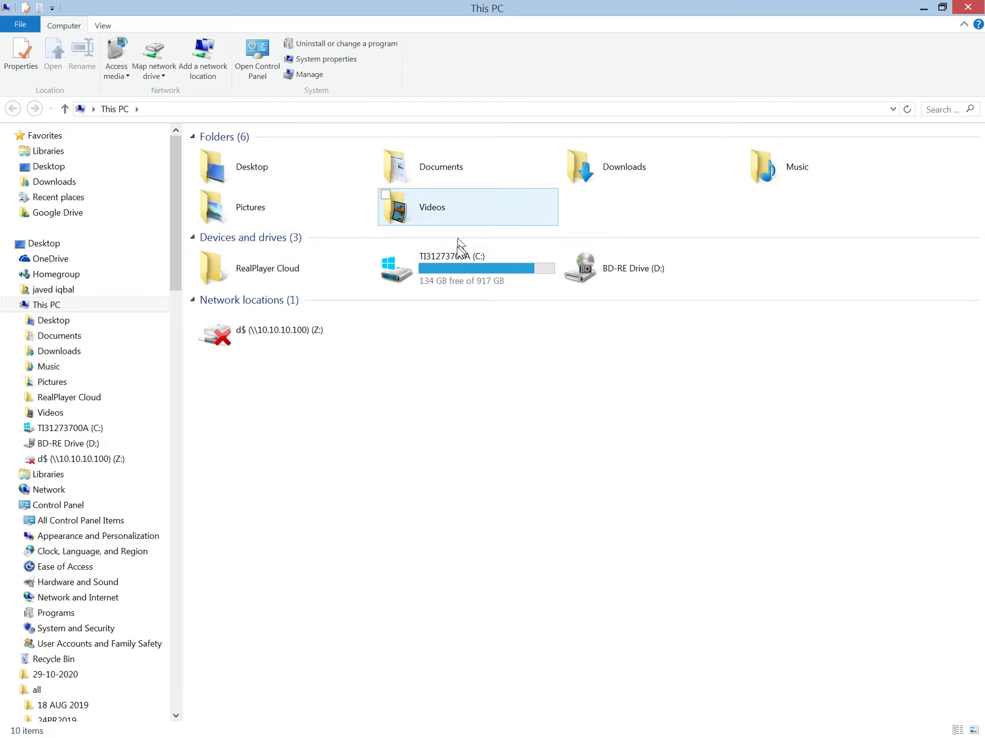
double_click(444, 268)
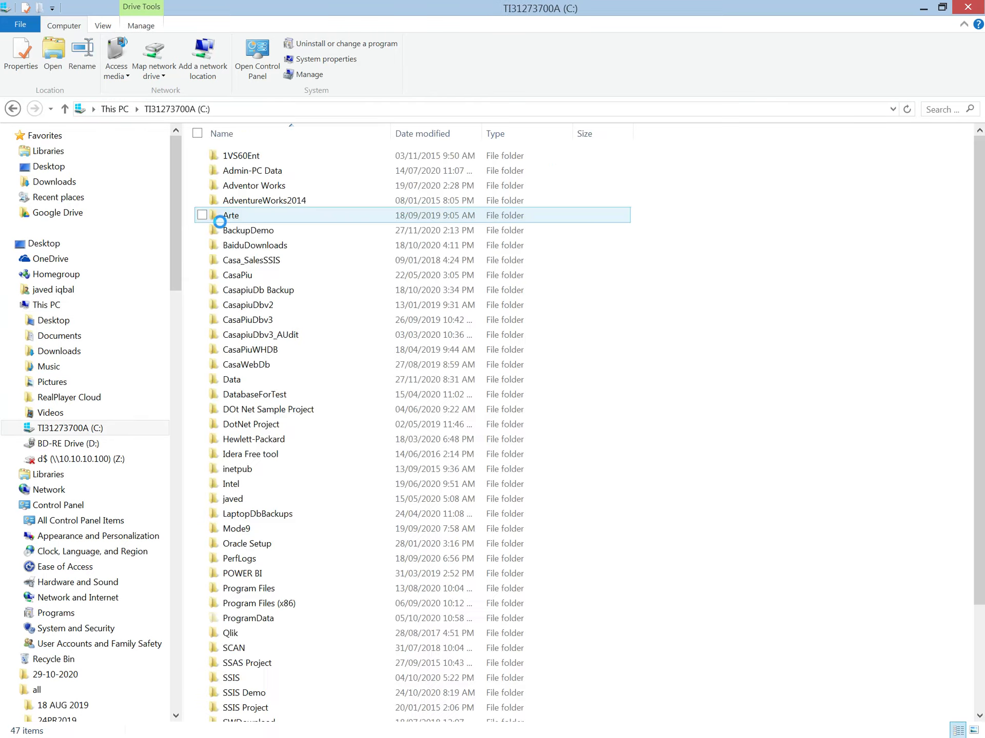
left_click(257, 232)
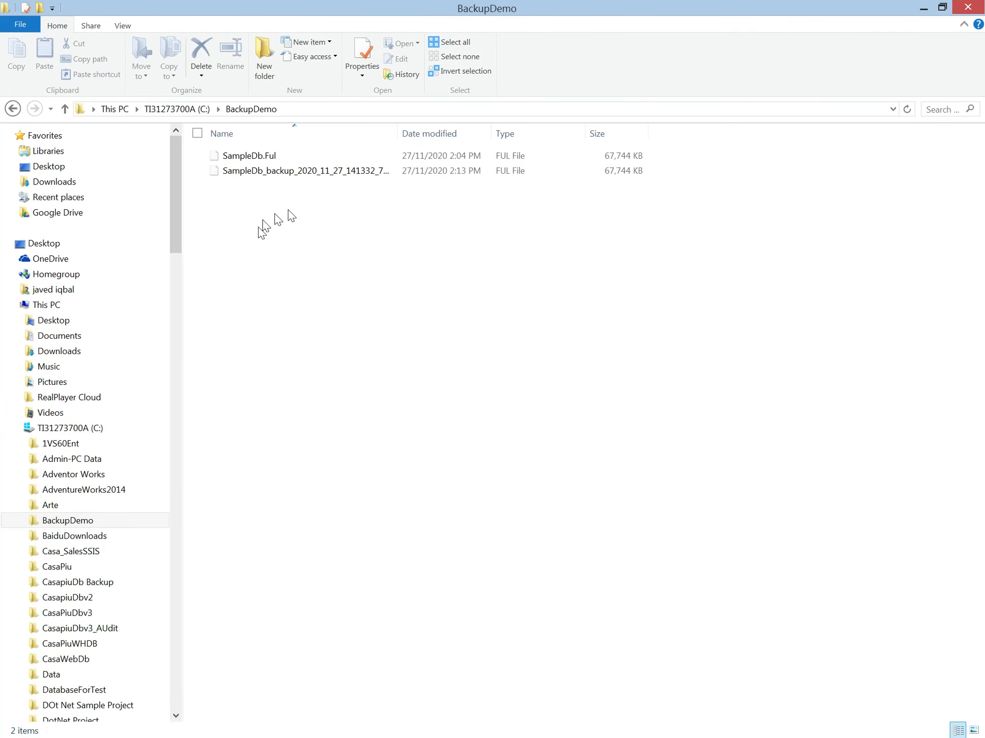
Compare the two SampleDb backup files in BackupDemo, widening the Name column to read the full file name
left_click(257, 171)
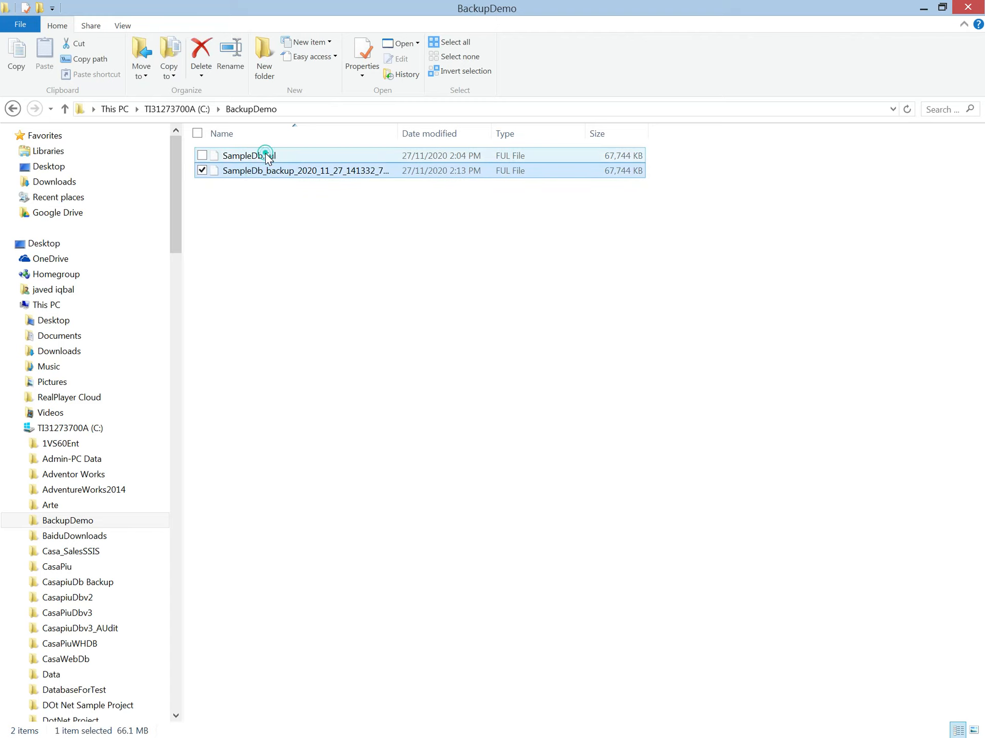
left_click(266, 156)
left_click(300, 174)
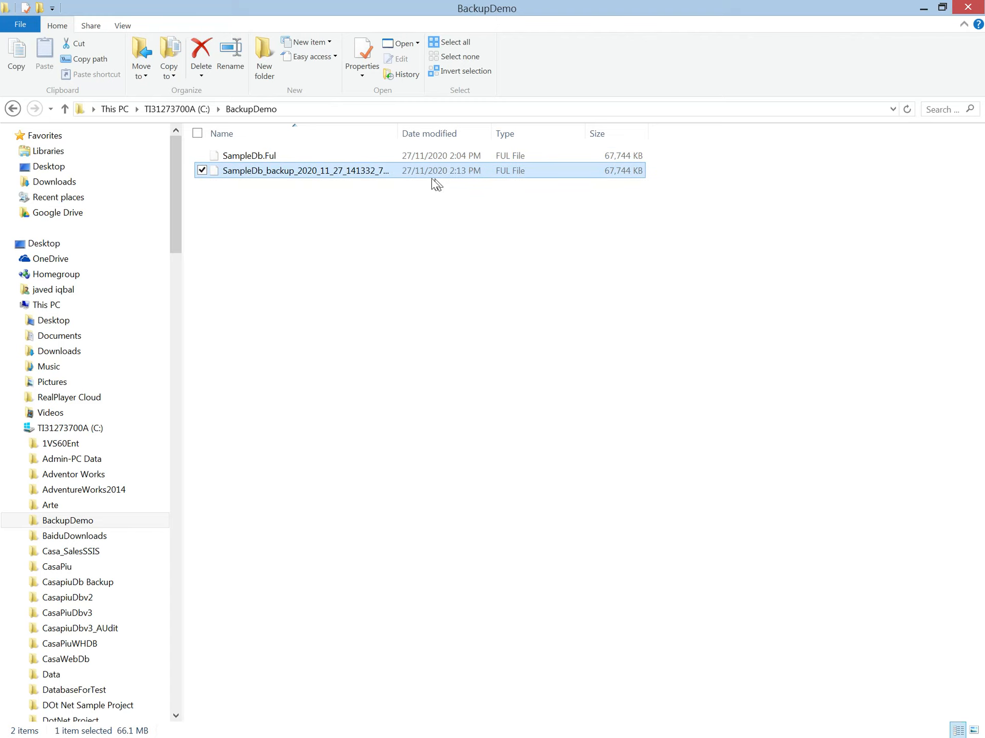
left_click_drag(397, 130, 500, 135)
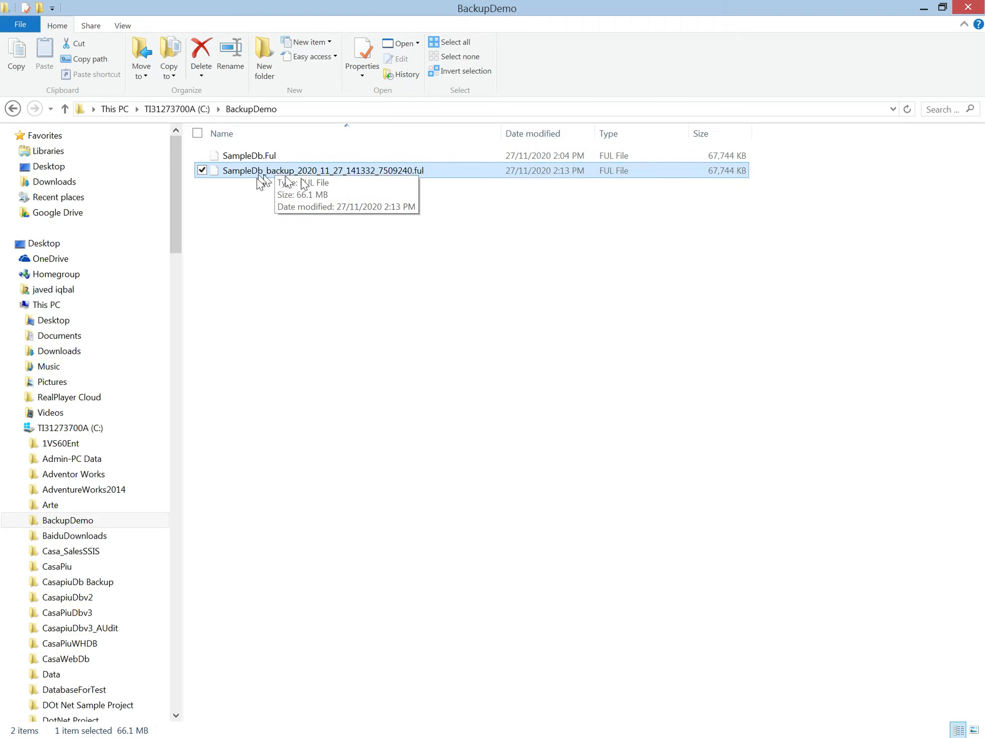